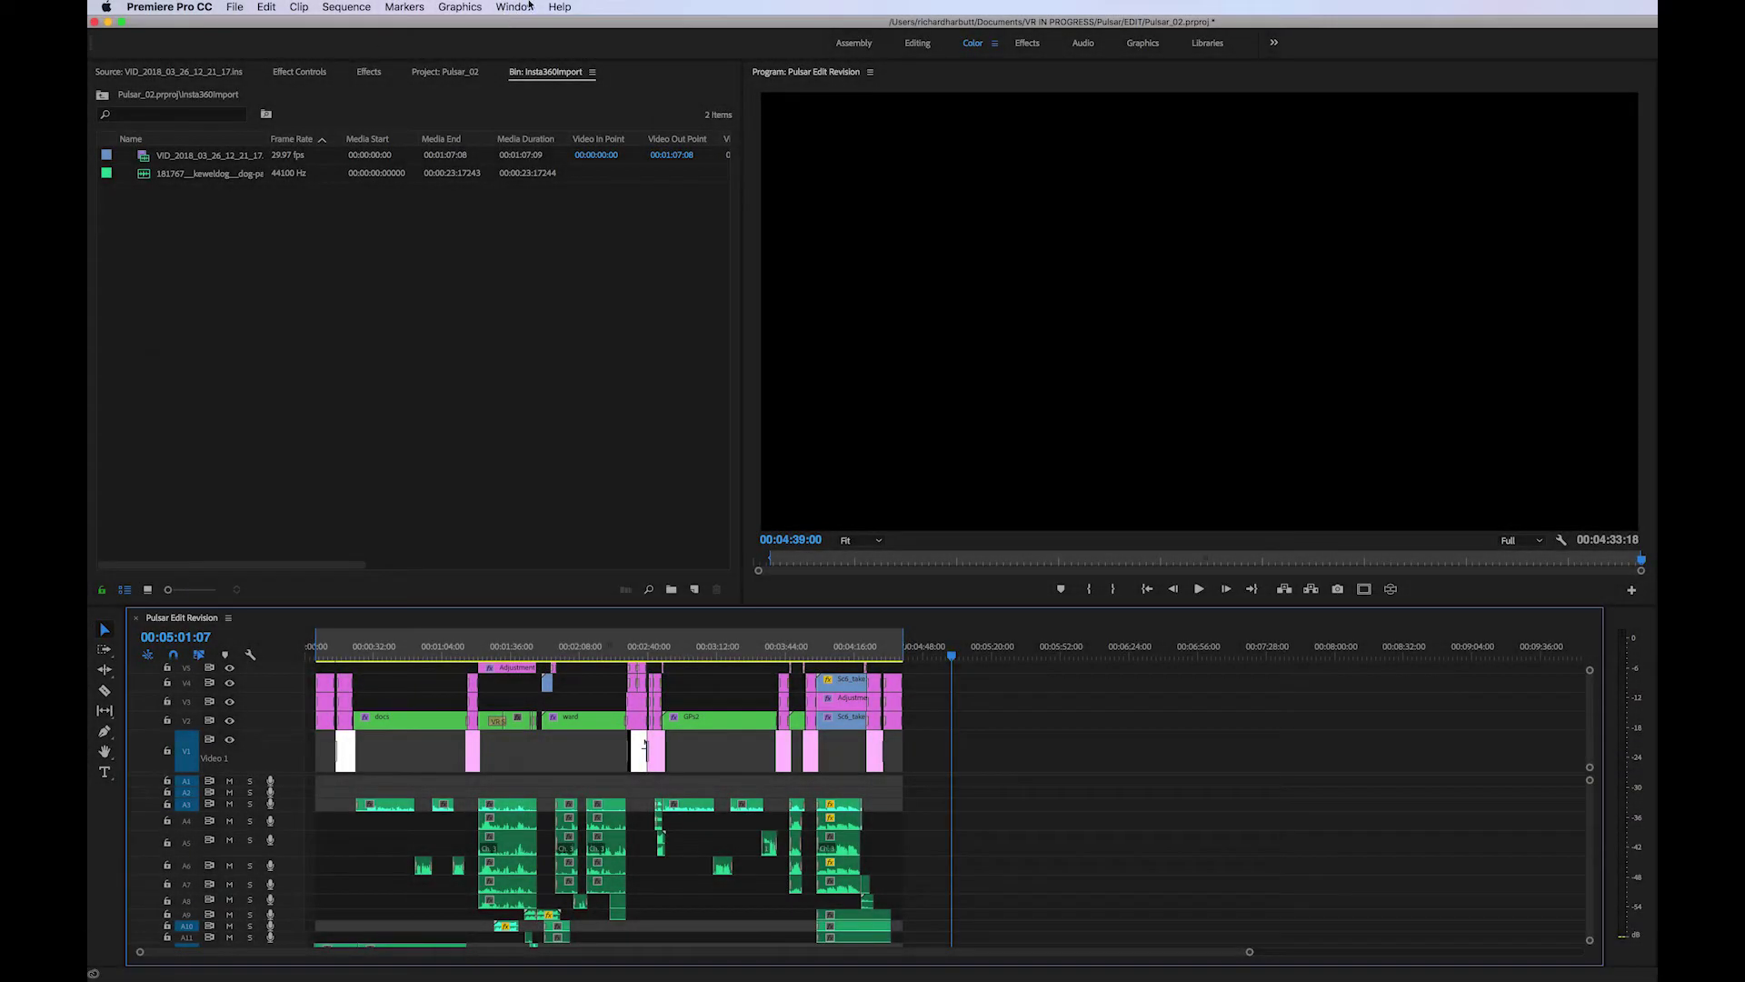
Go from the Insta360 Pro product page to the insta360.com downloads page
{"action": "left_click", "coordinate": [516, 7]}
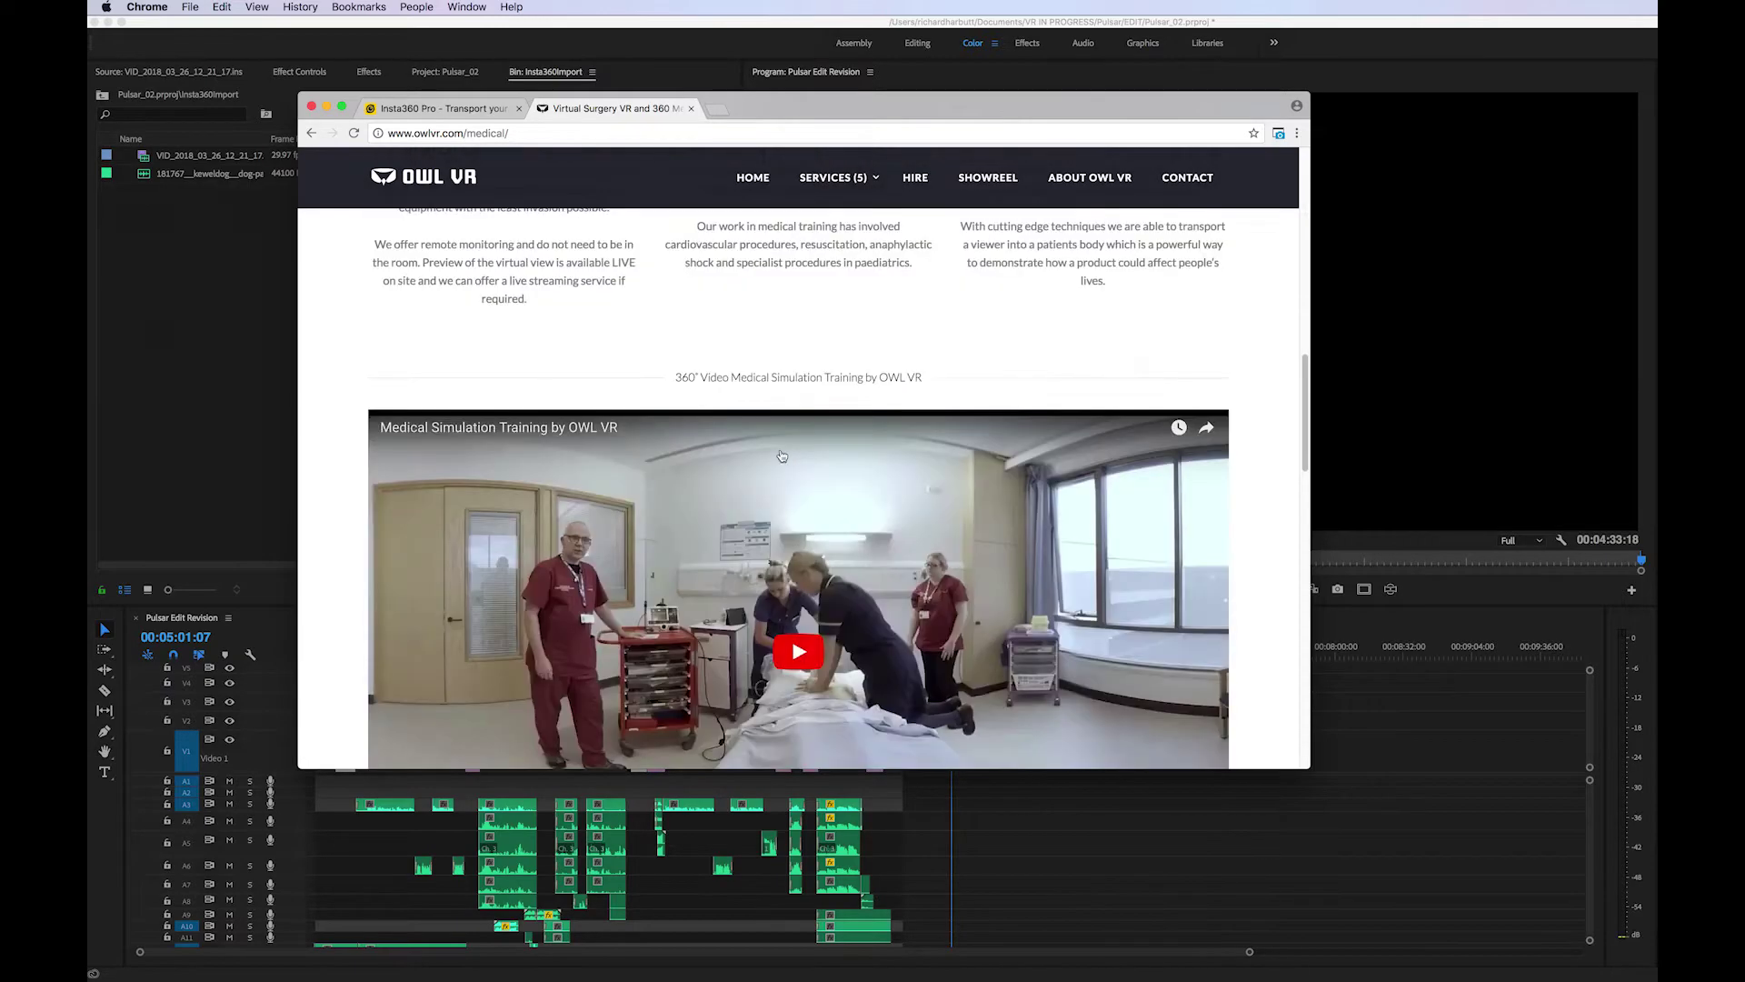
{"action": "left_click", "coordinate": [414, 108]}
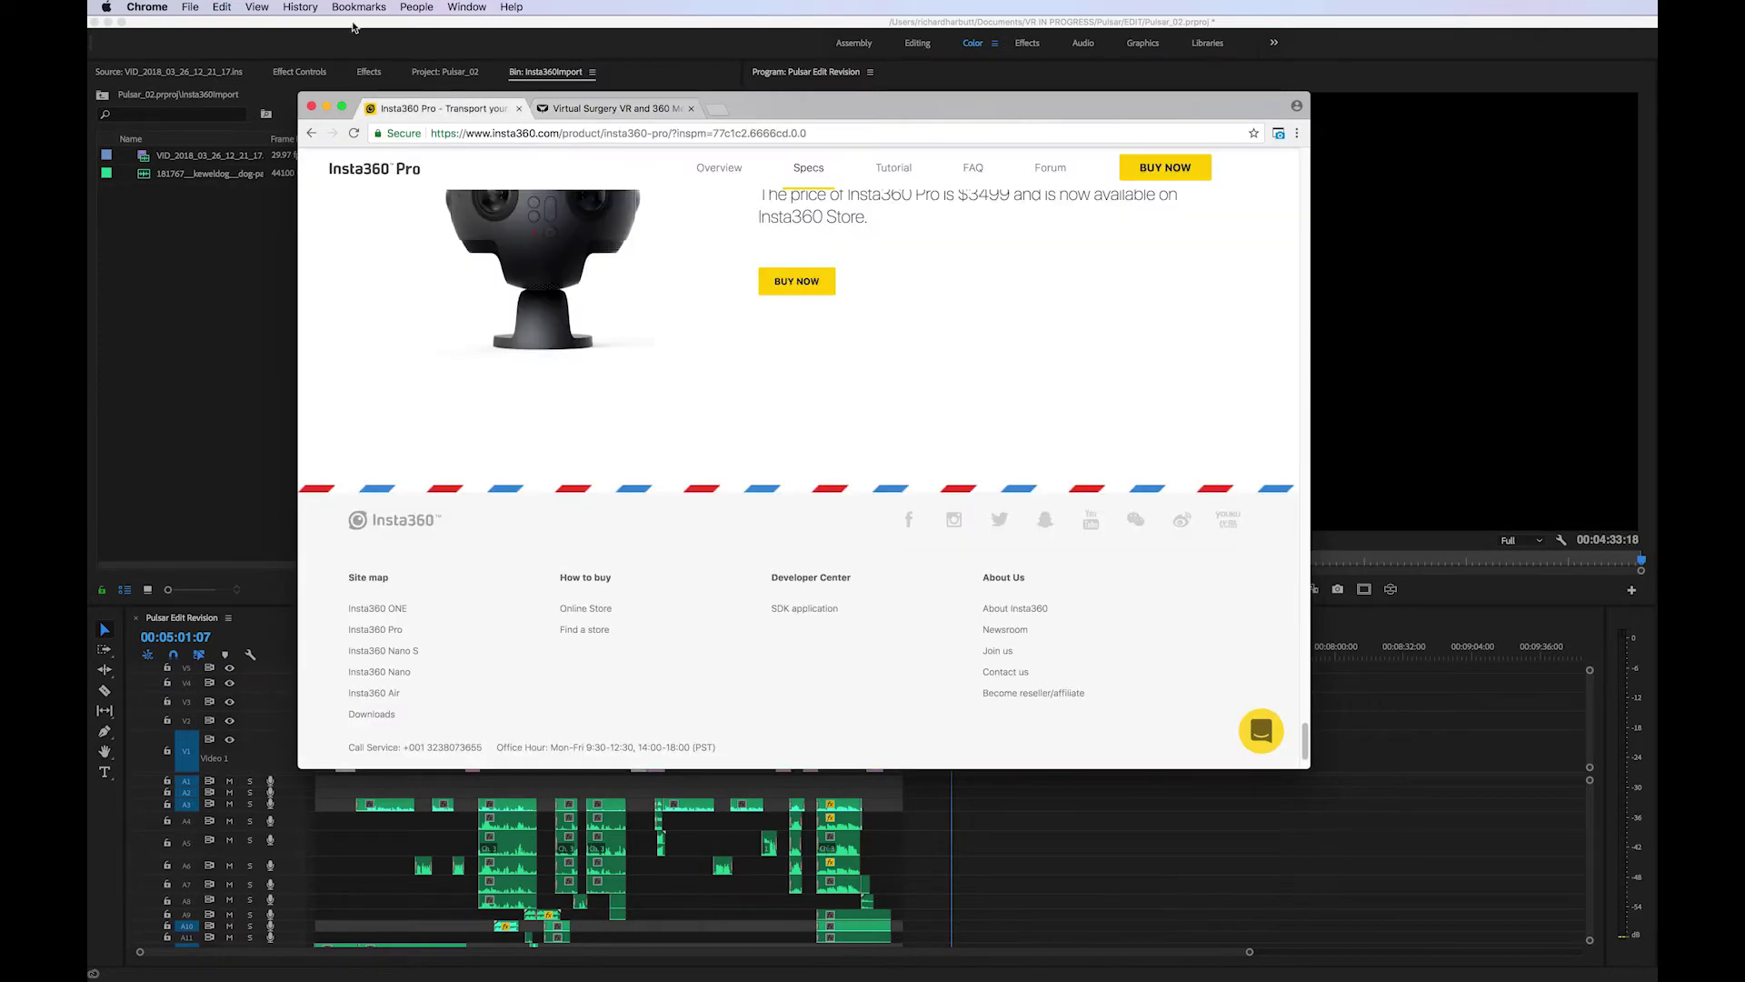
{"action": "left_click", "coordinate": [372, 714]}
{"action": "scroll", "coordinate": [1291, 345], "scroll_direction": "down", "scroll_amount": 1}
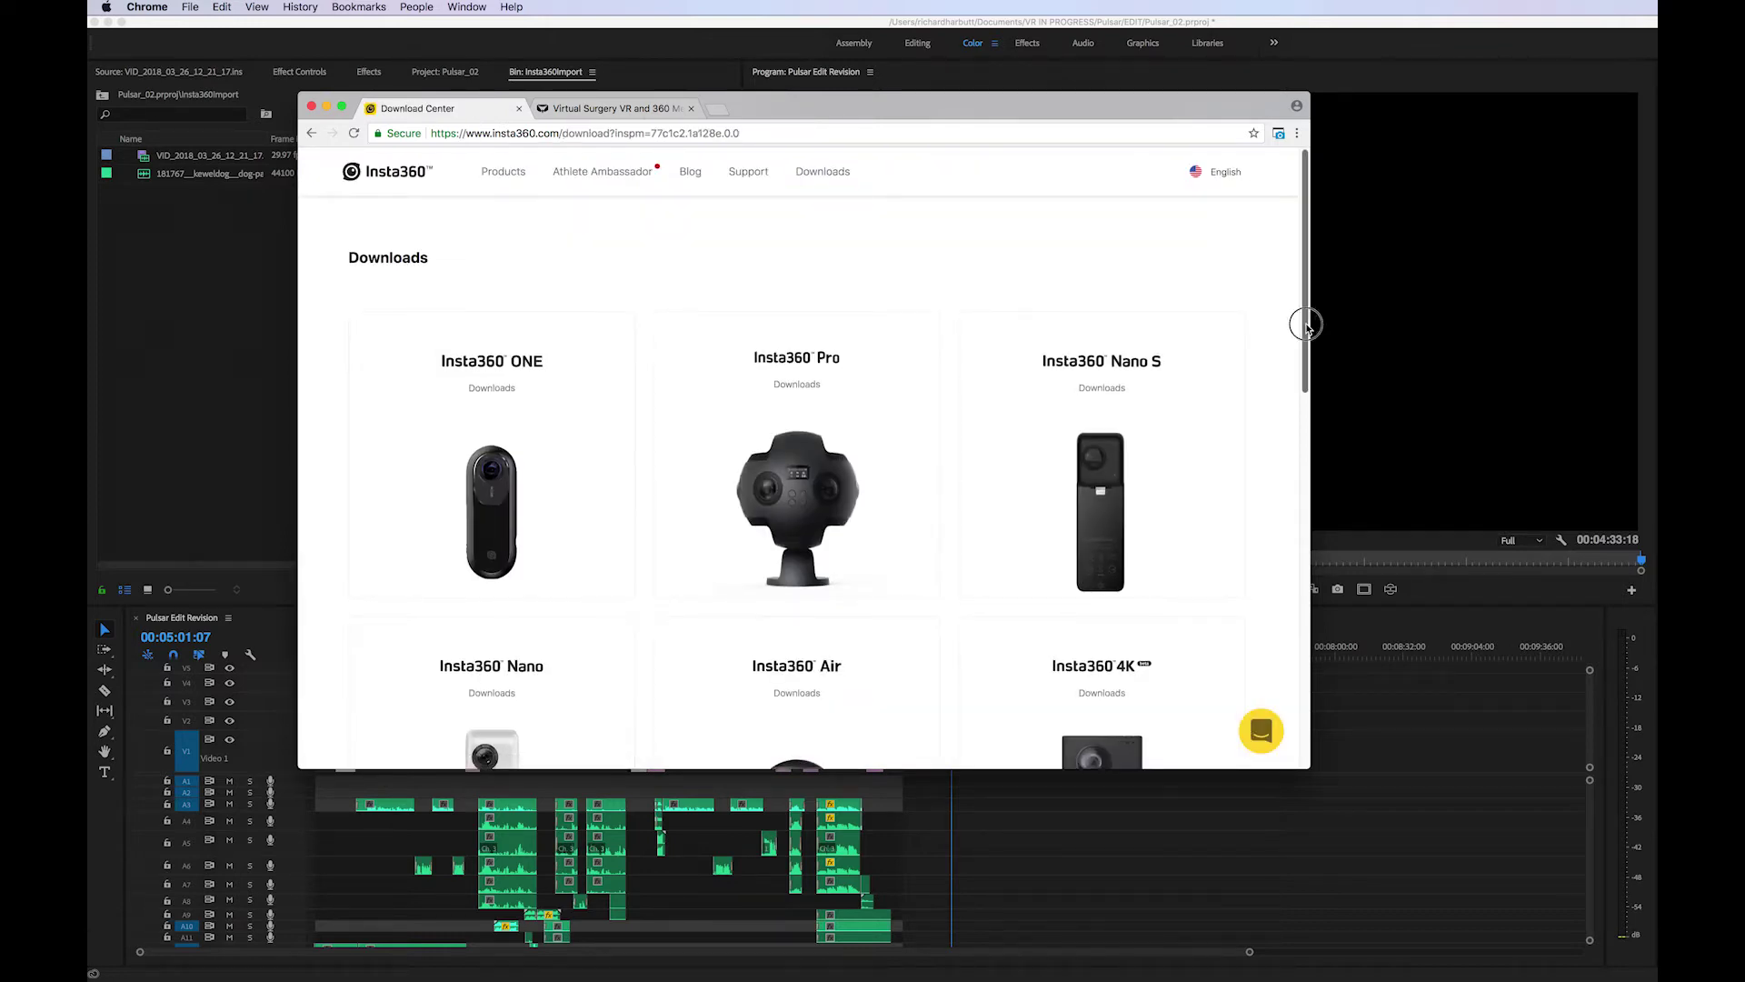
Open the Insta360 Pro downloads, locate Pro STITCHER, then close Chrome
{"action": "left_click", "coordinate": [796, 473]}
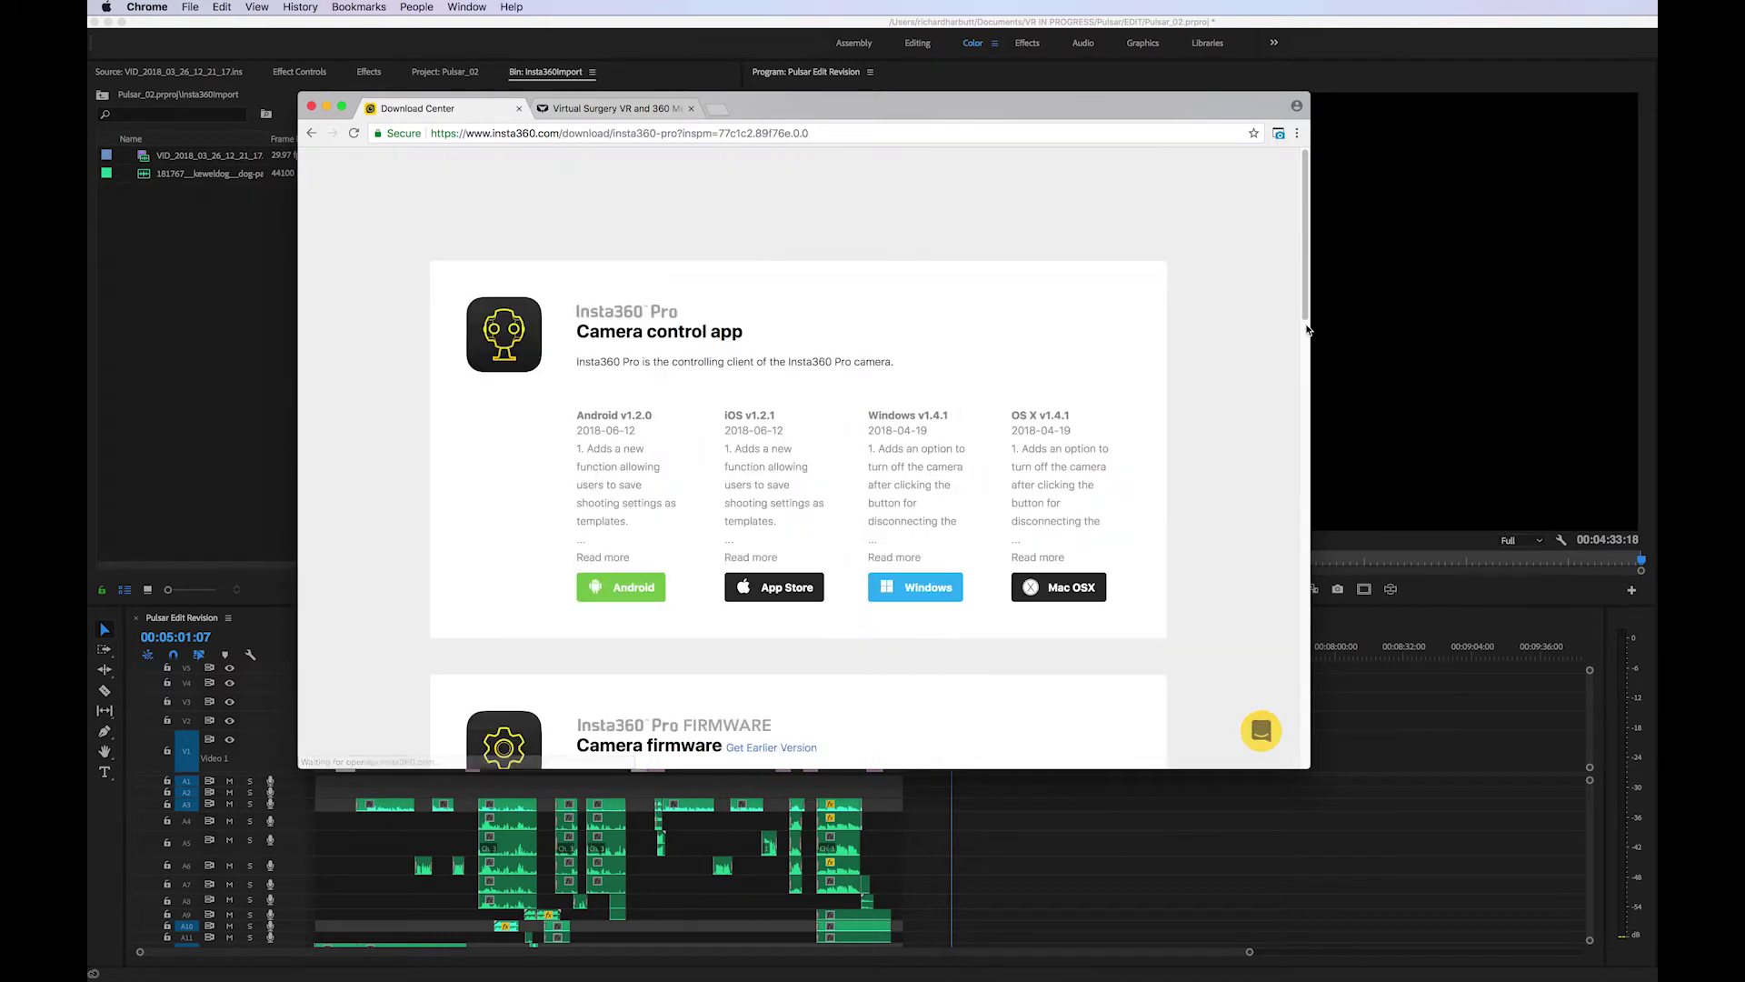
{"action": "left_click_drag", "start_coordinate": [1306, 291], "coordinate": [1313, 554]}
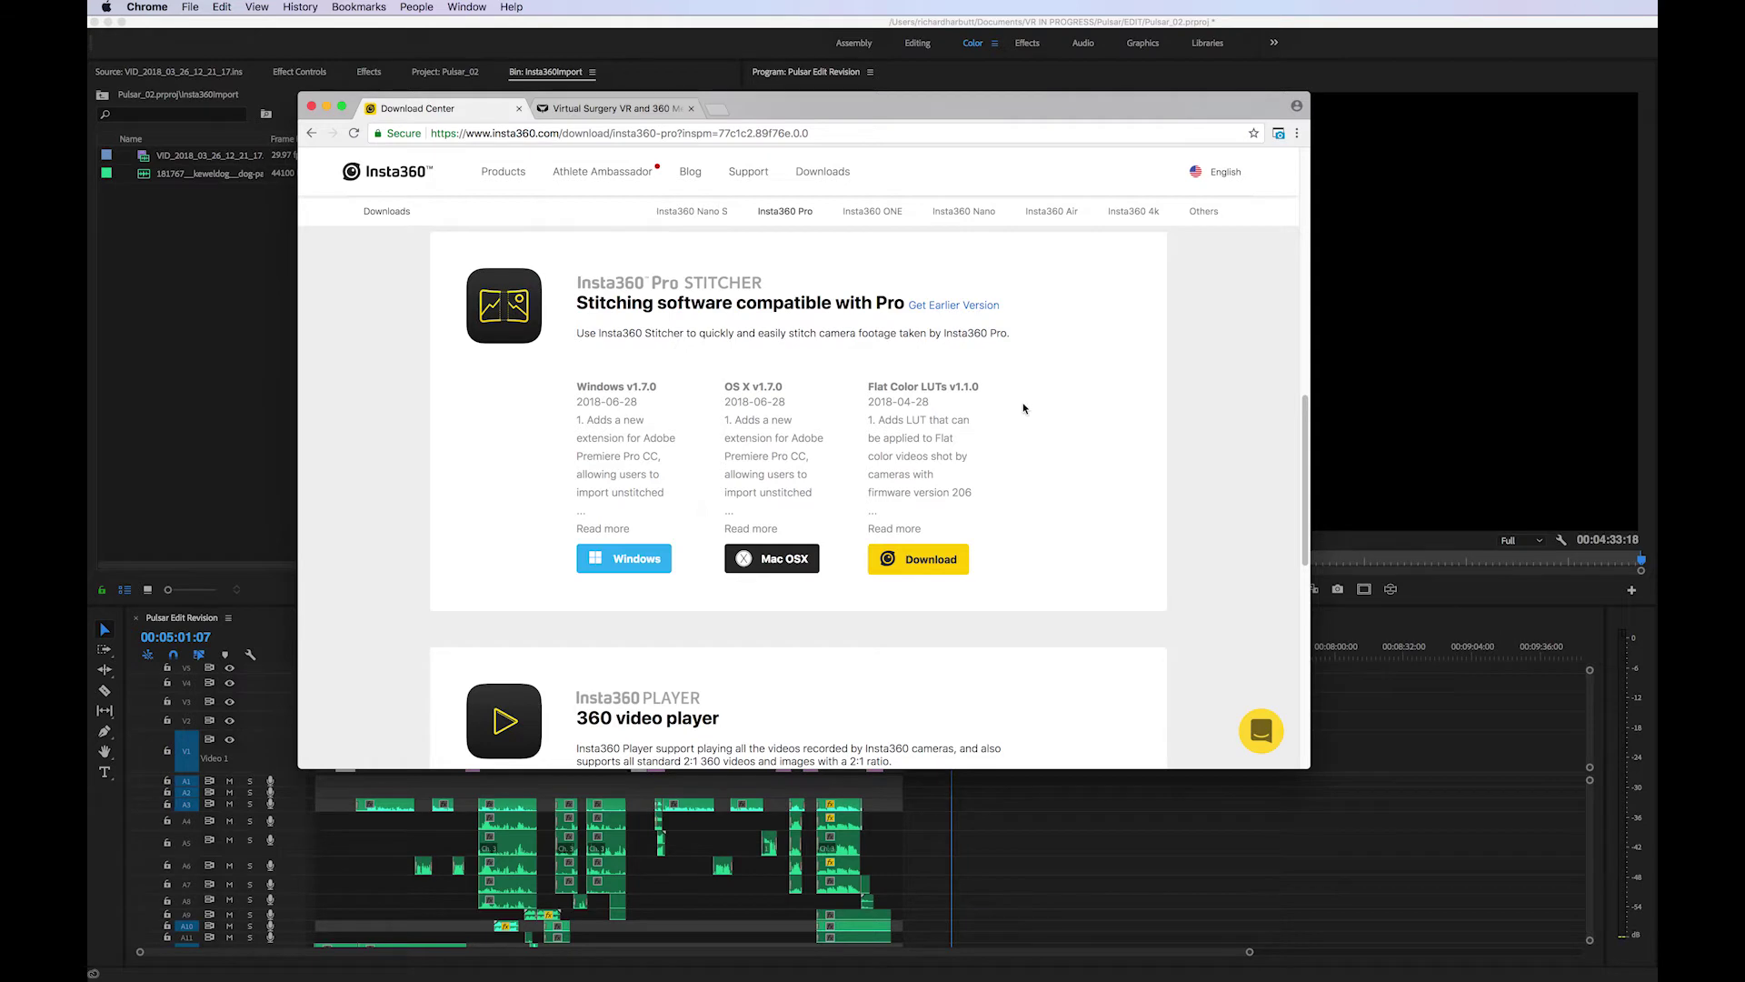
{"action": "scroll", "coordinate": [1024, 408], "scroll_direction": "down", "scroll_amount": 3}
{"action": "scroll", "coordinate": [964, 407], "scroll_direction": "up", "scroll_amount": 4}
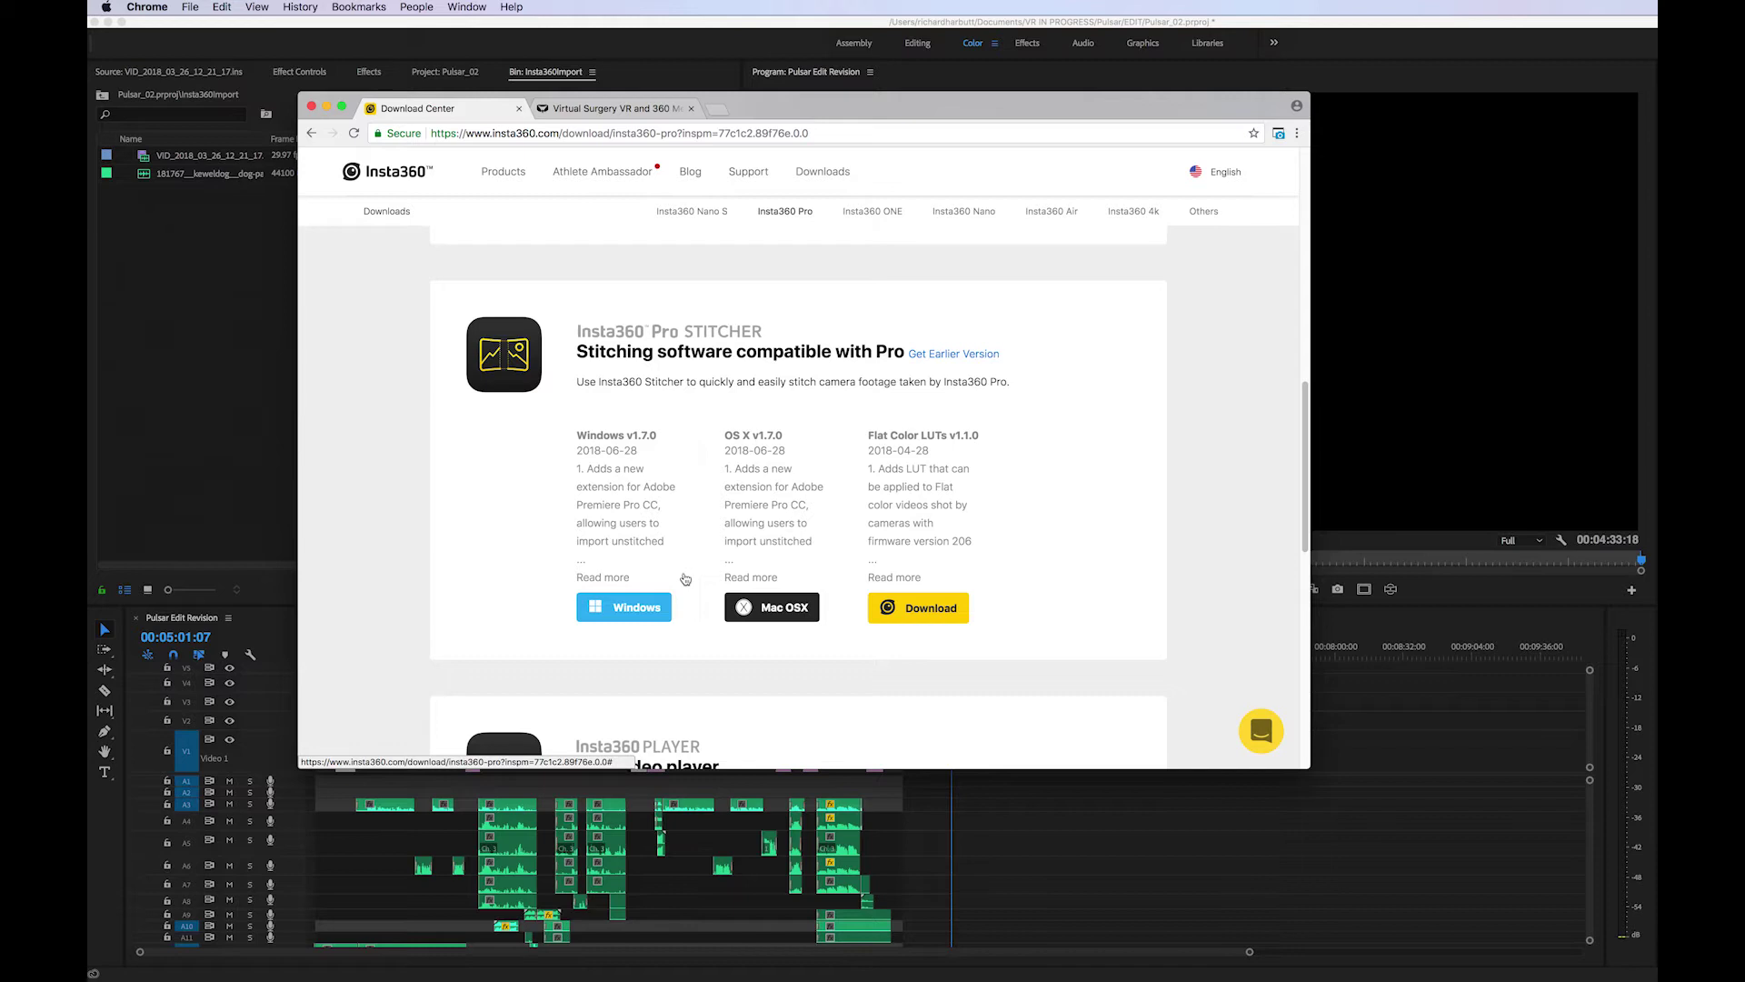
{"action": "scroll", "coordinate": [685, 579], "scroll_direction": "up", "scroll_amount": 1}
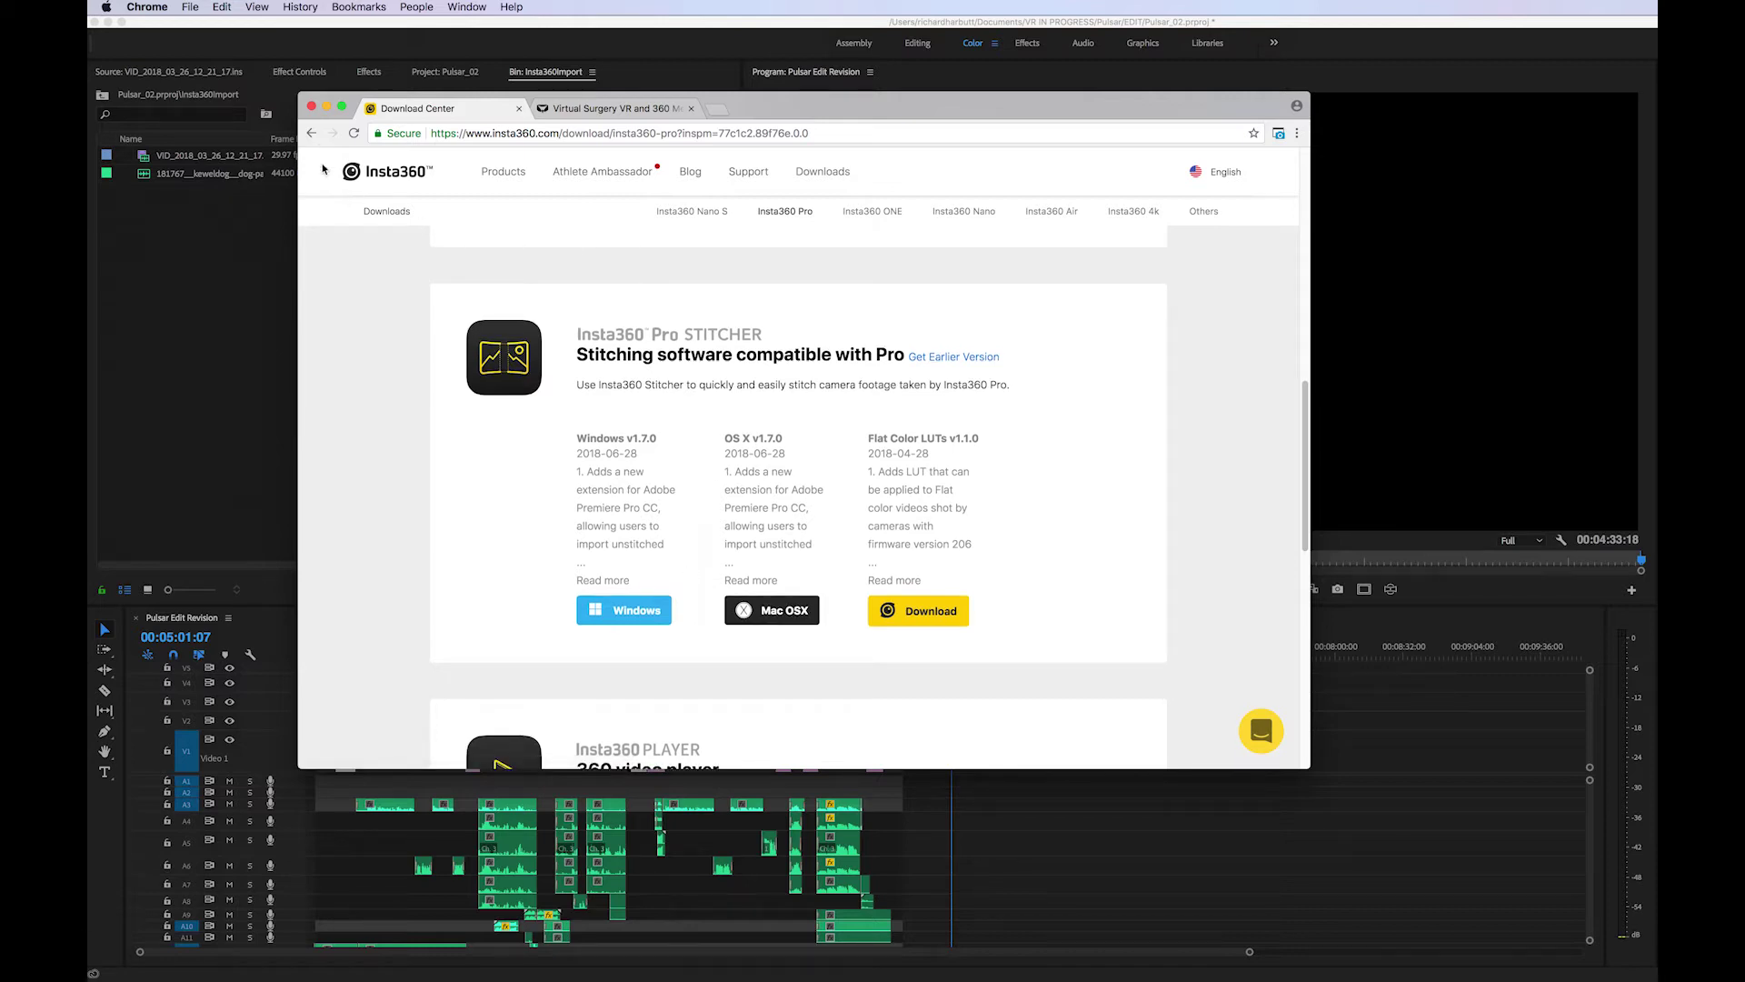
{"action": "left_click", "coordinate": [312, 107]}
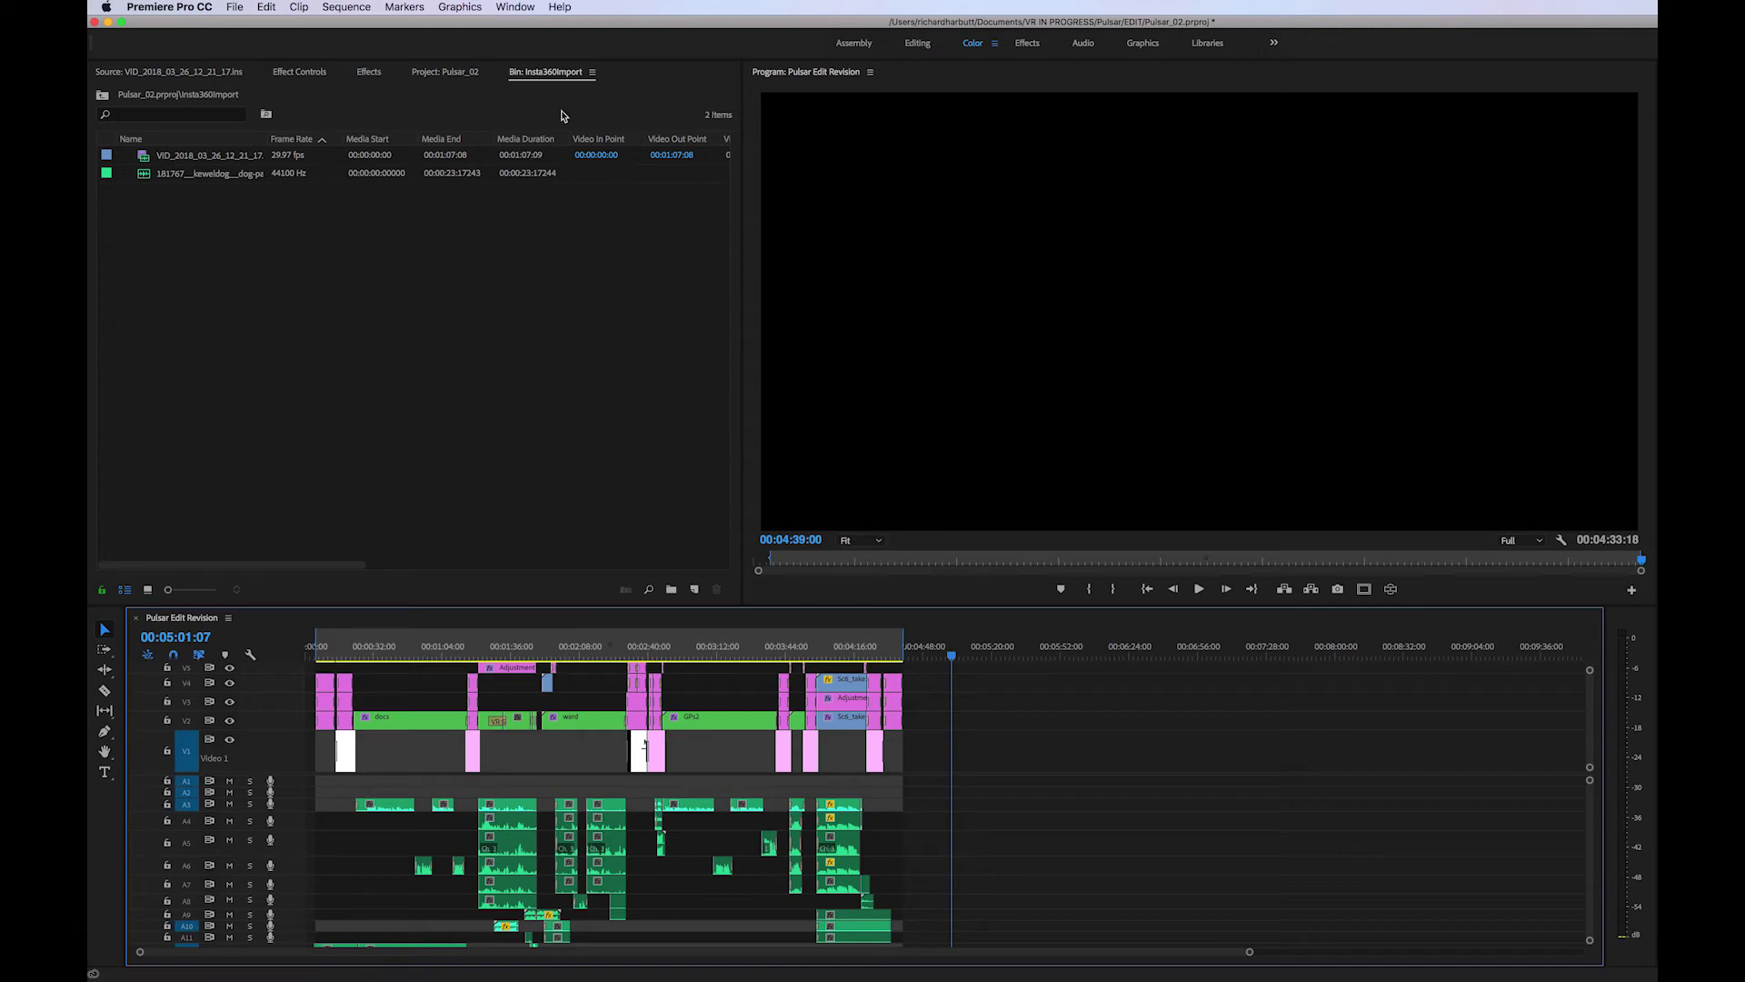
Launch the Insta360Pro Importer panel from Window > Extensions
{"action": "left_click", "coordinate": [525, 6]}
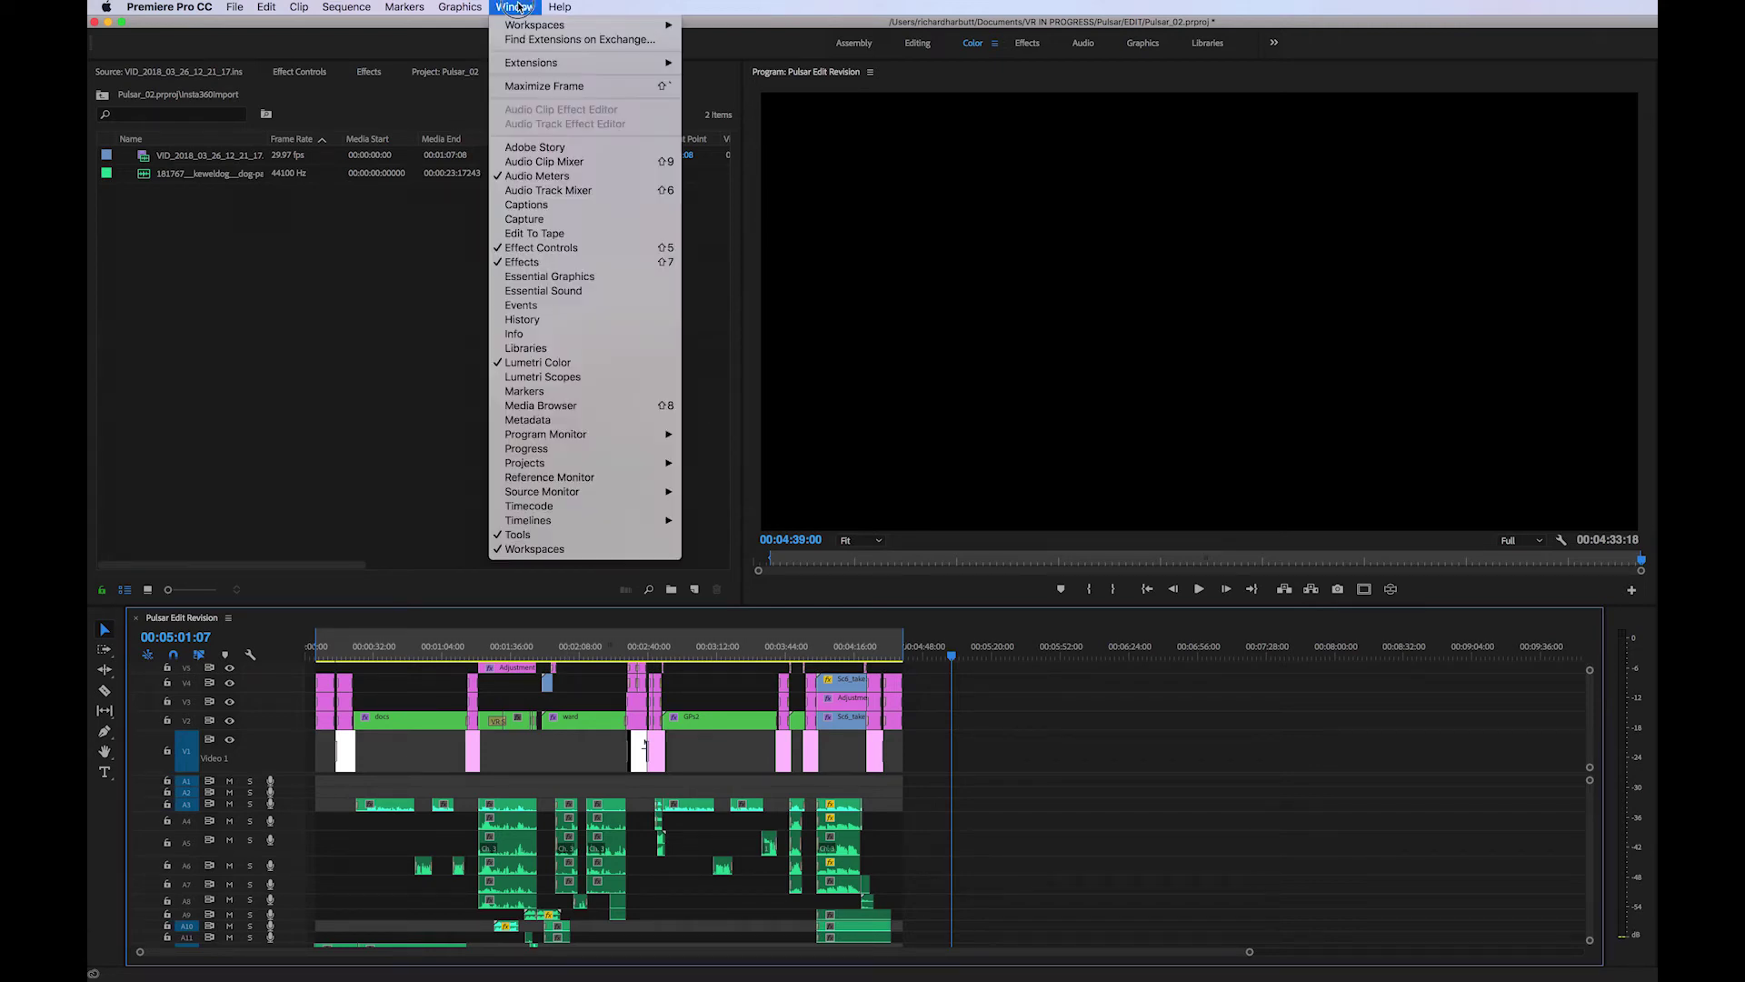
{"action": "mouse_move", "coordinate": [517, 68]}
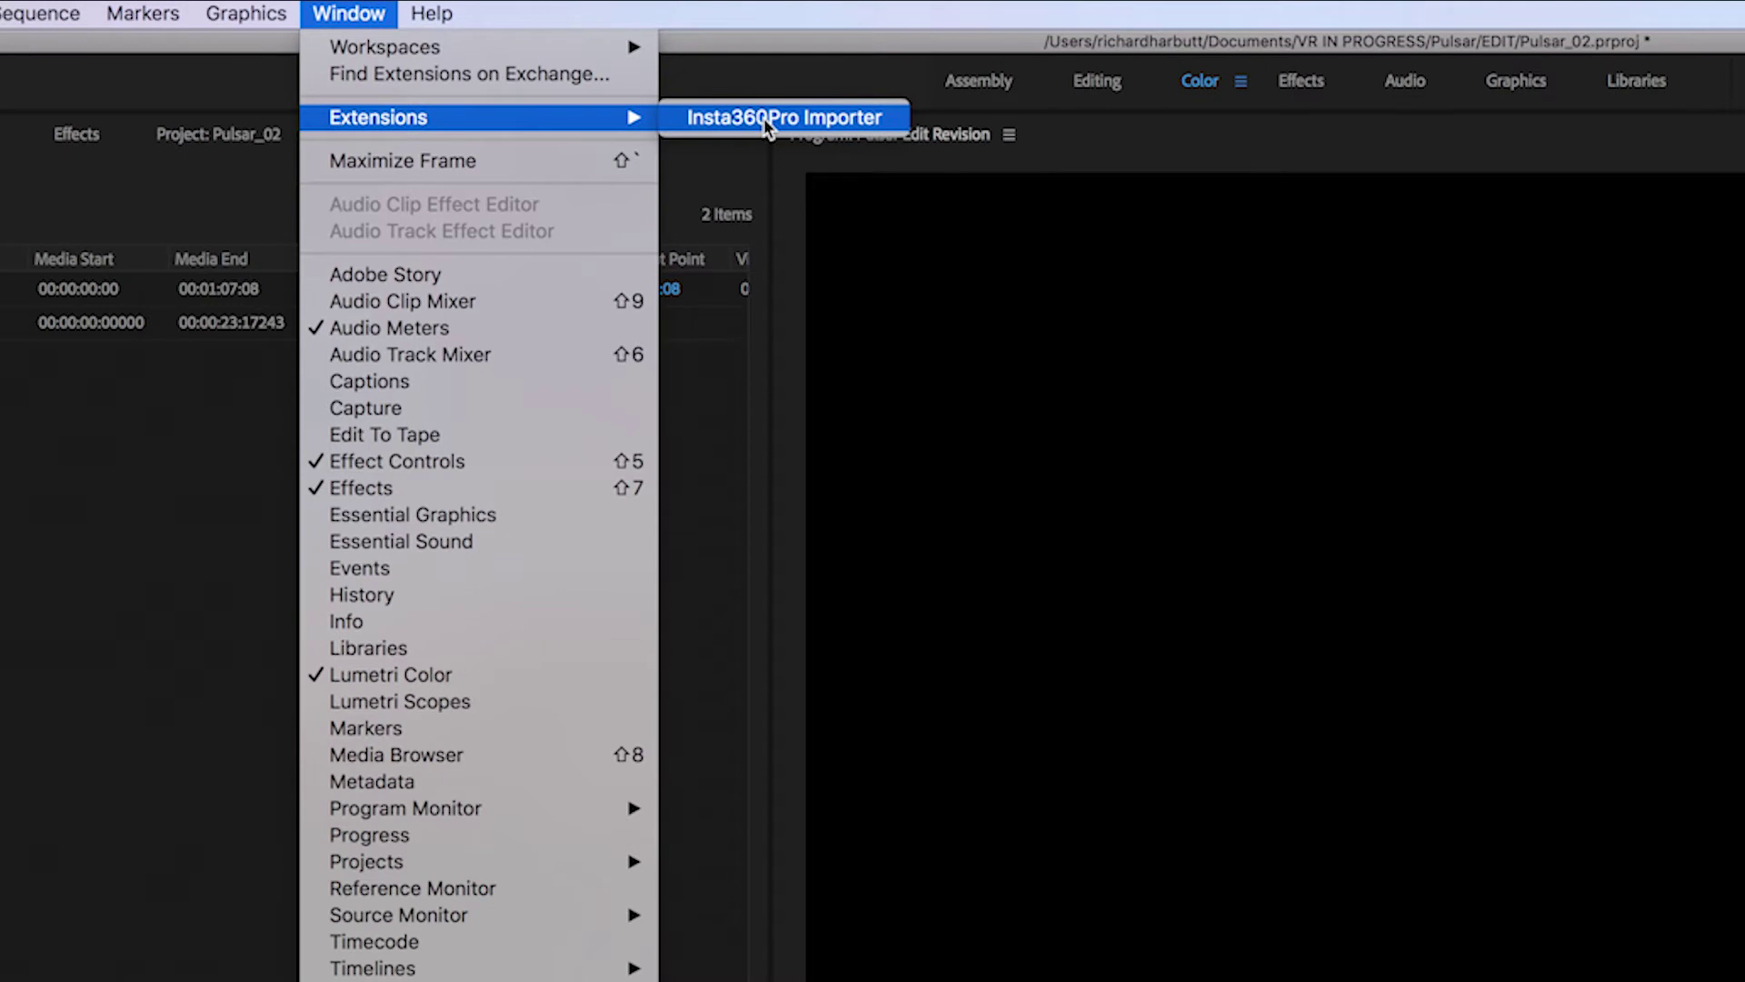
{"action": "left_click", "coordinate": [763, 118]}
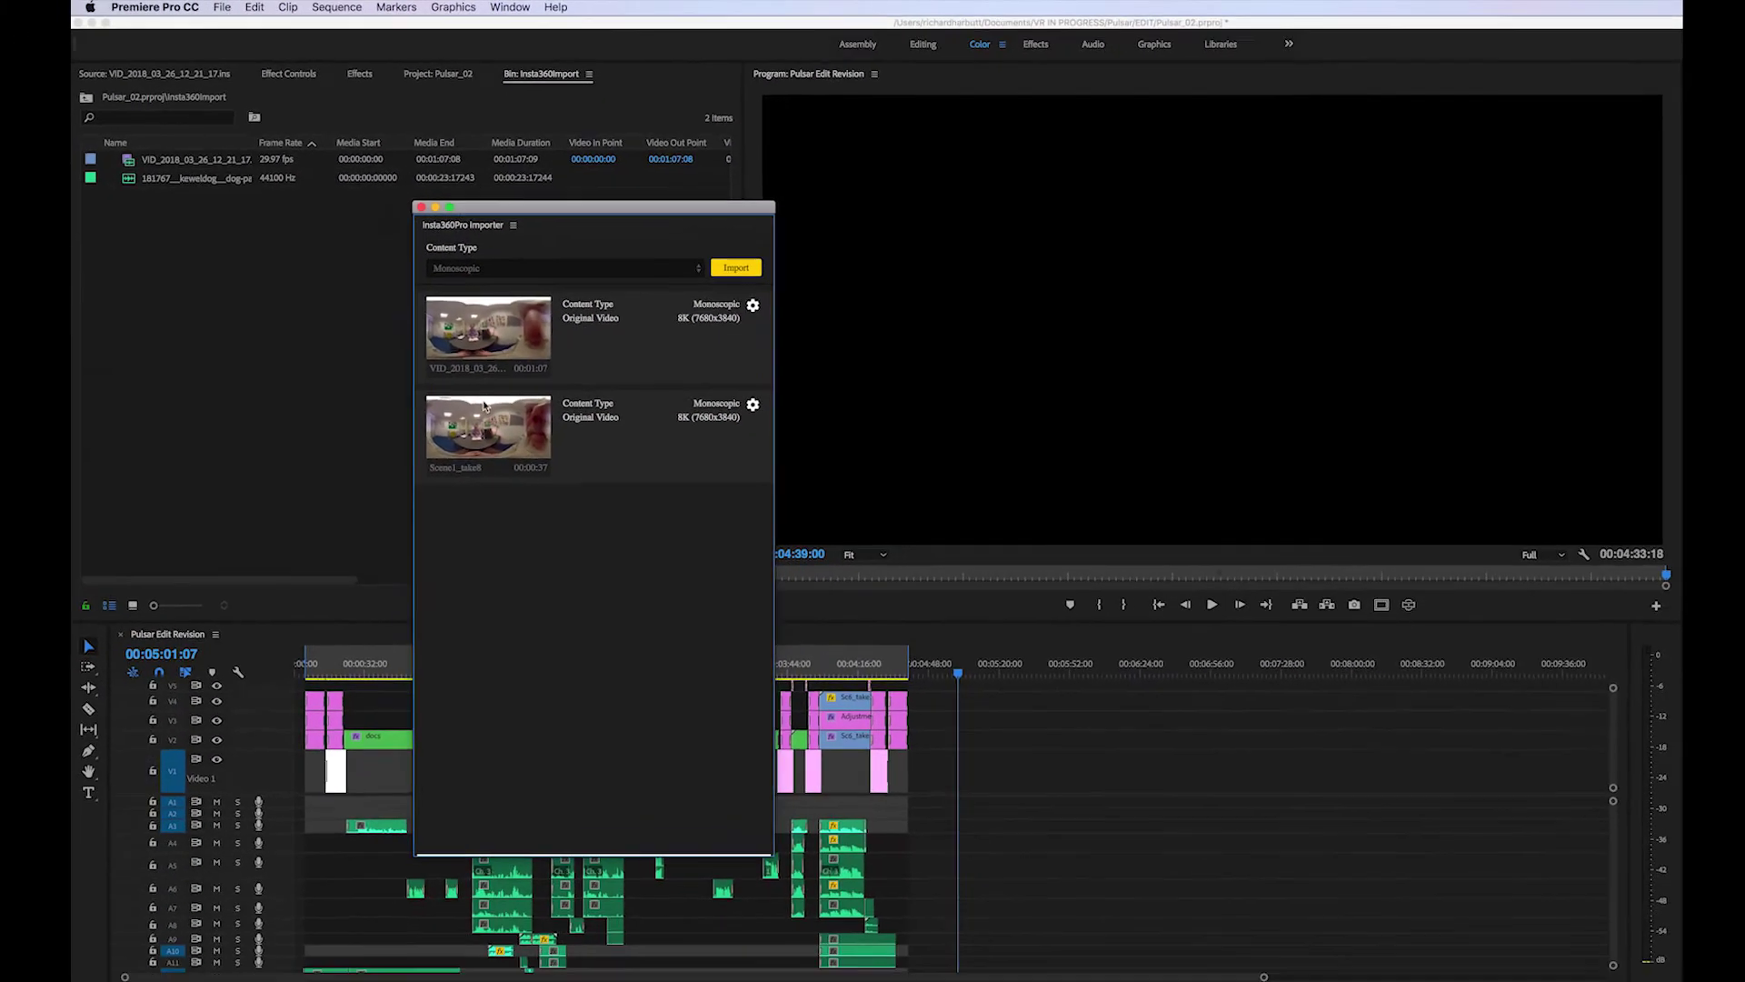
Leave Content Type on Monoscopic and start an Import, bringing up the Scene 3 folder picker
{"action": "left_click", "coordinate": [477, 269]}
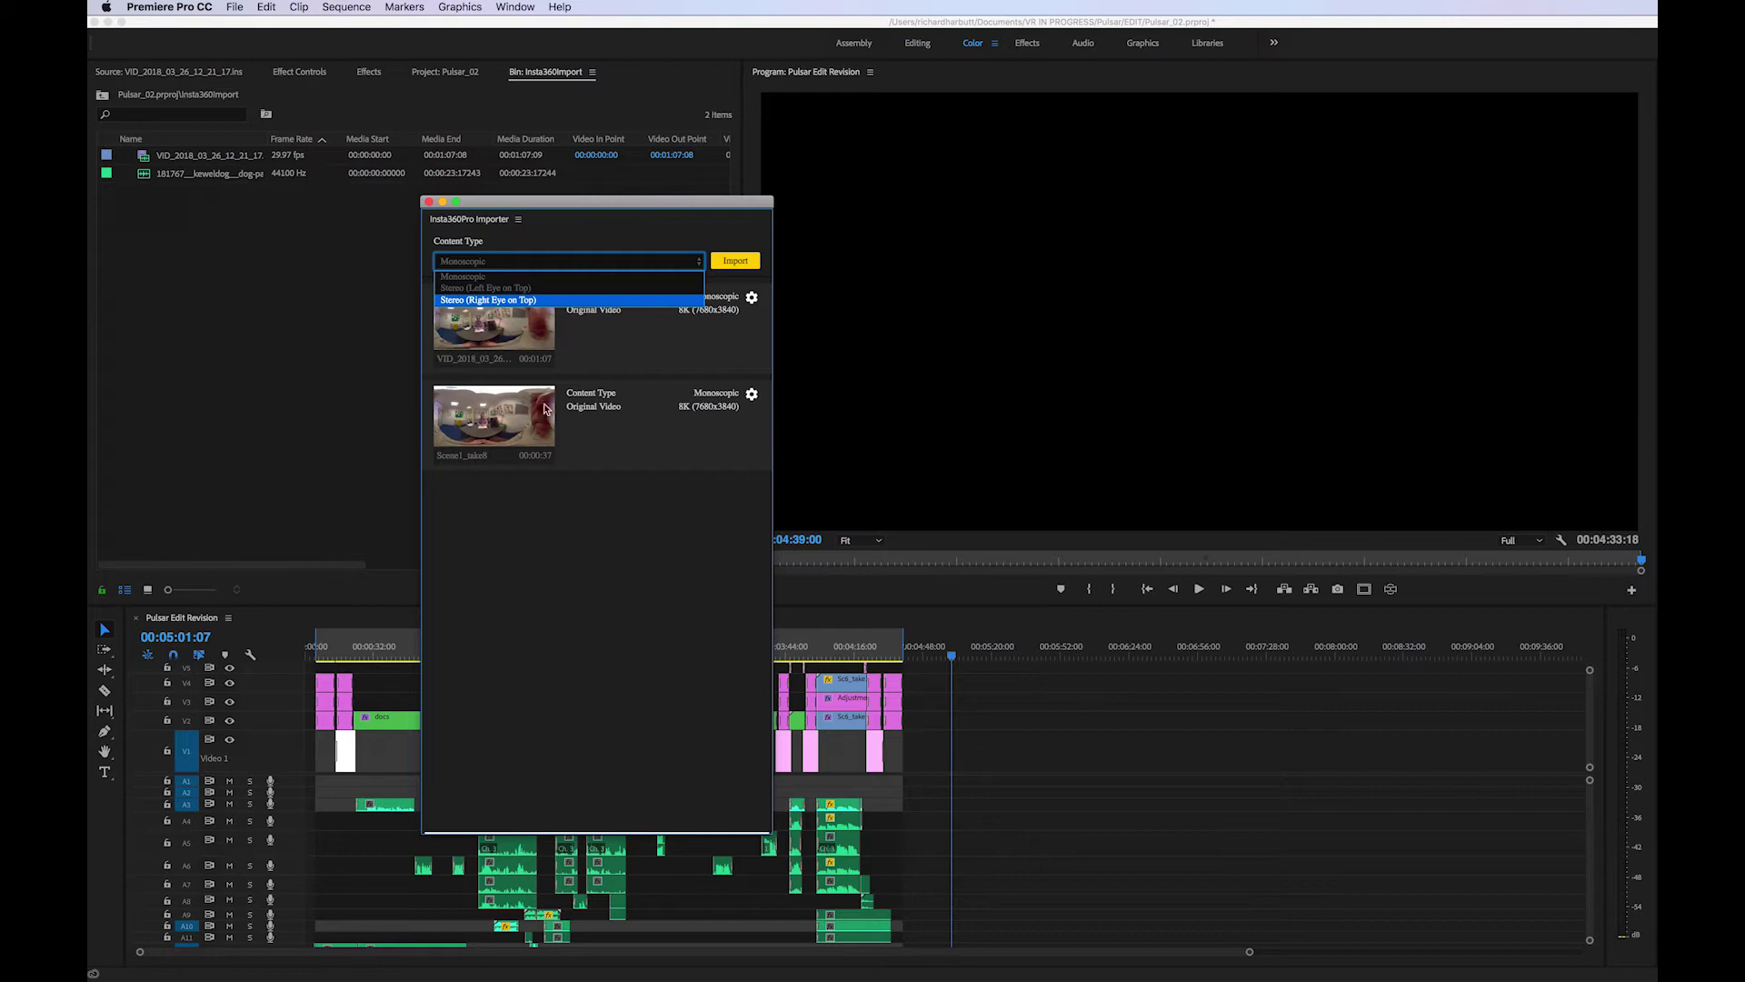
{"action": "left_click", "coordinate": [500, 280]}
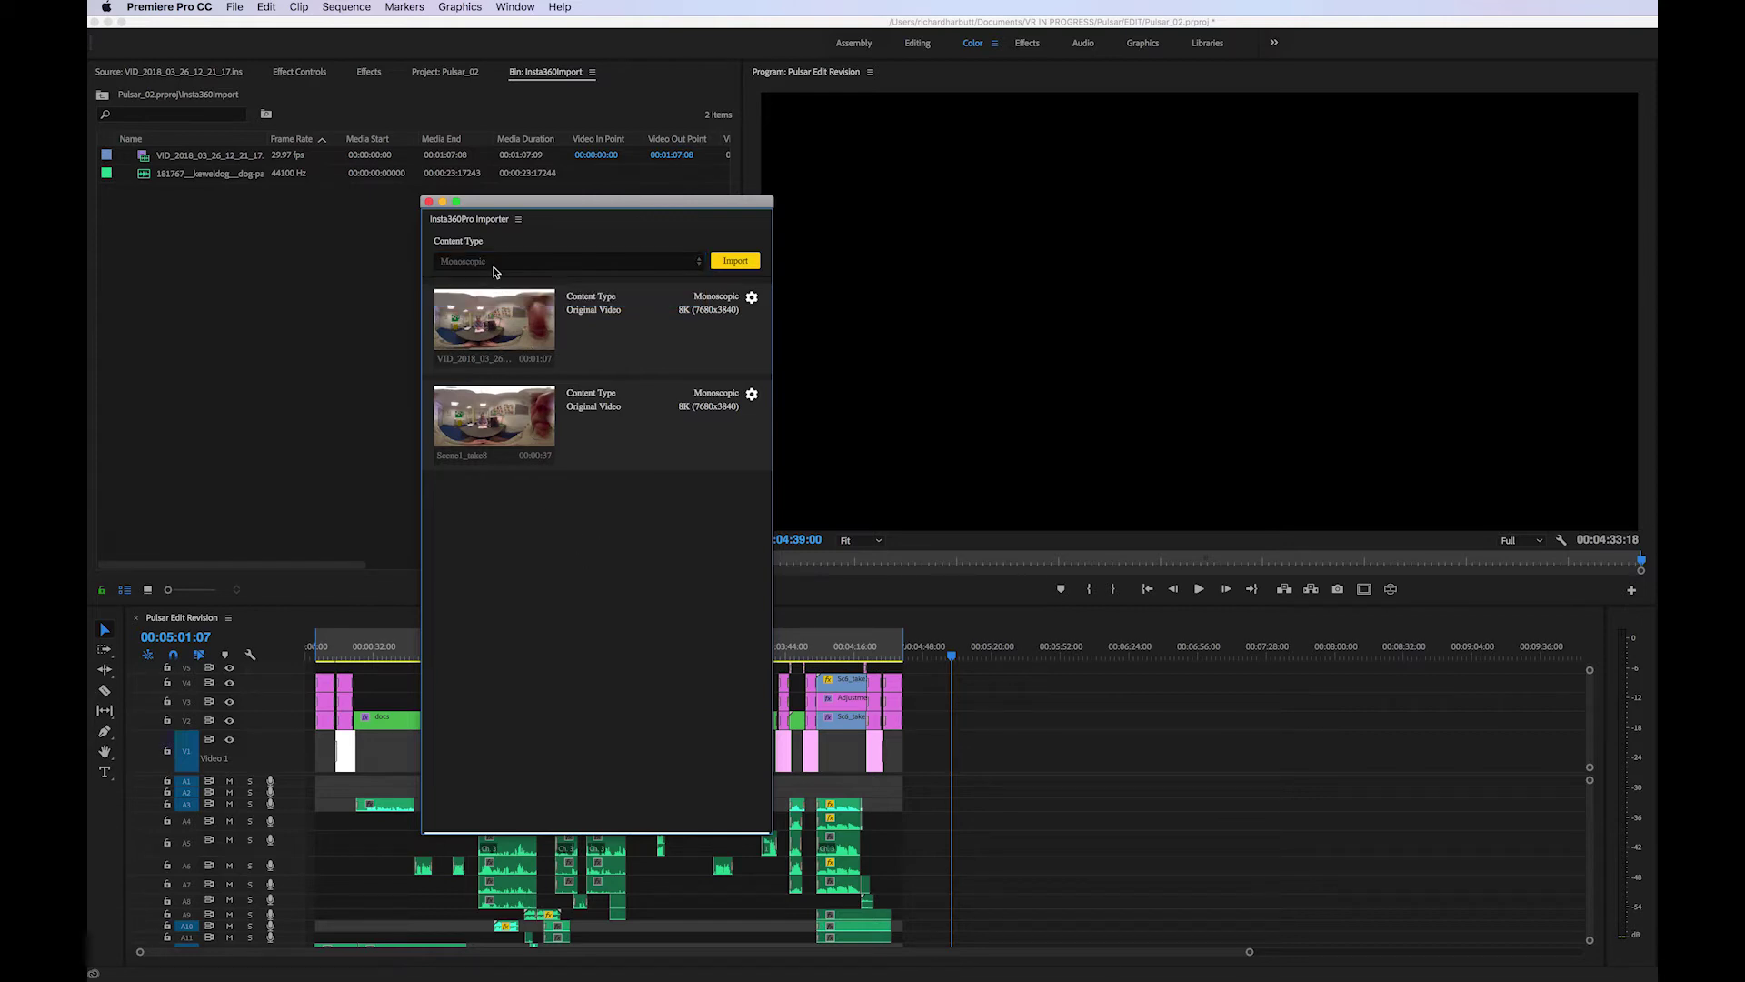
{"action": "left_click", "coordinate": [495, 271]}
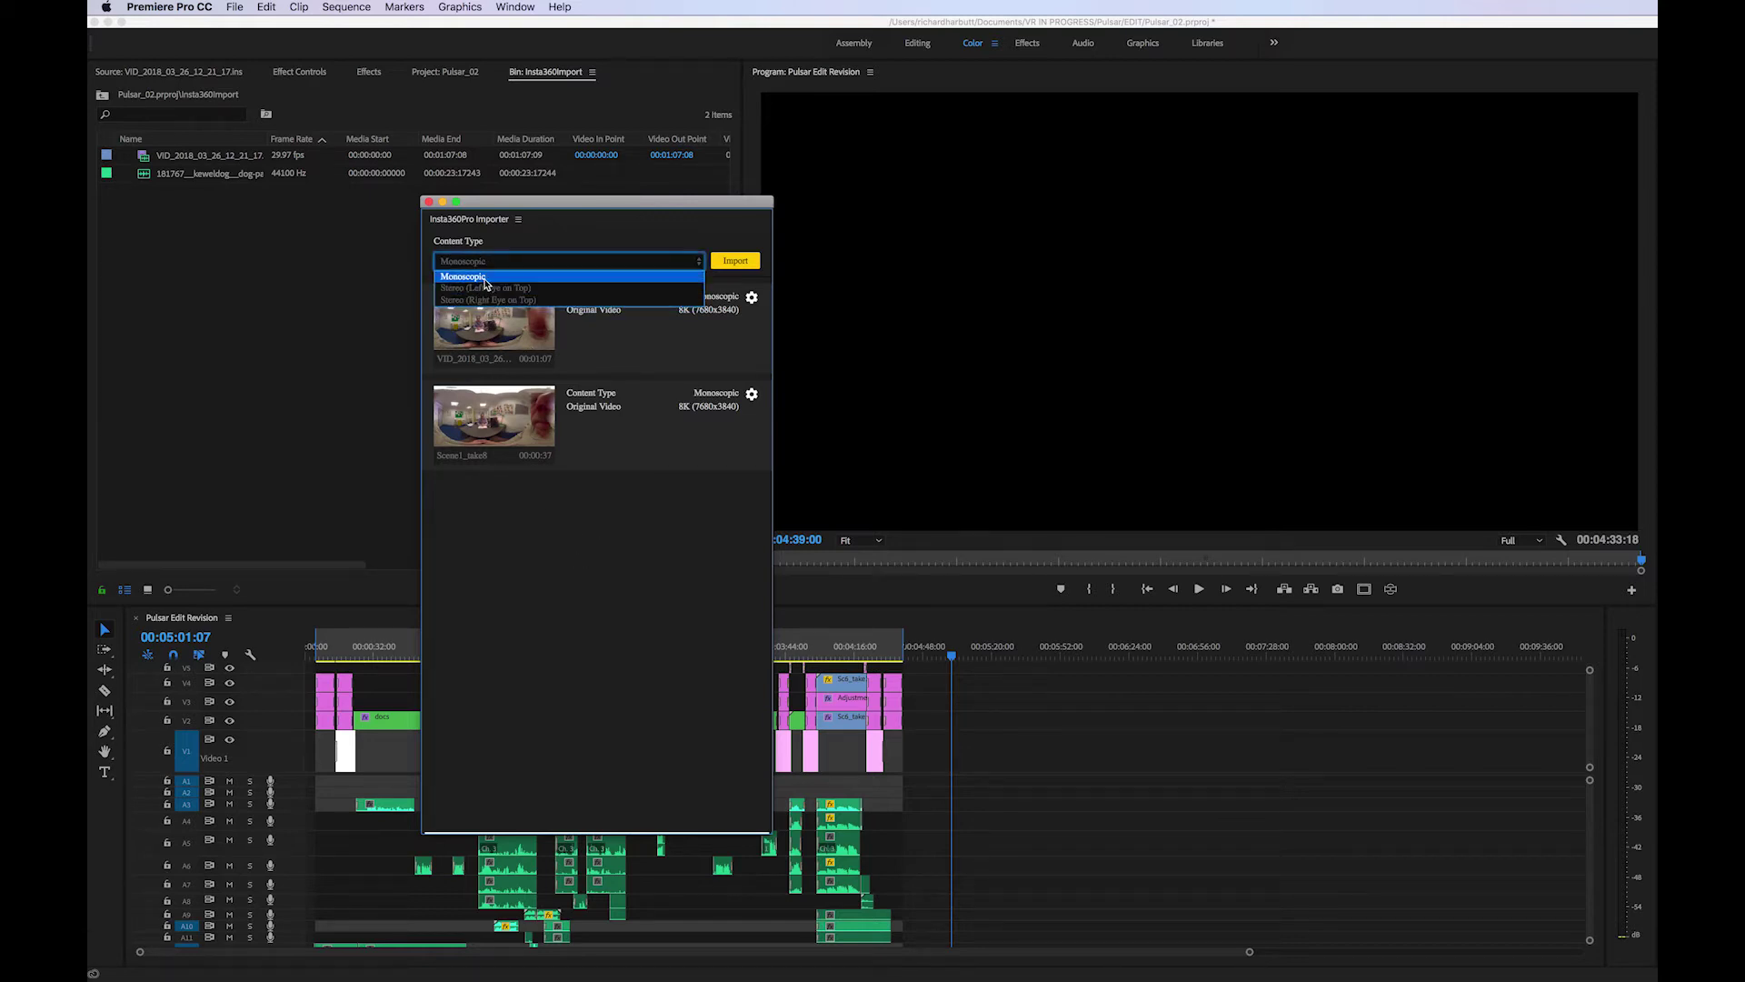
{"action": "left_click", "coordinate": [486, 280]}
{"action": "left_click", "coordinate": [480, 261]}
{"action": "left_click", "coordinate": [476, 282]}
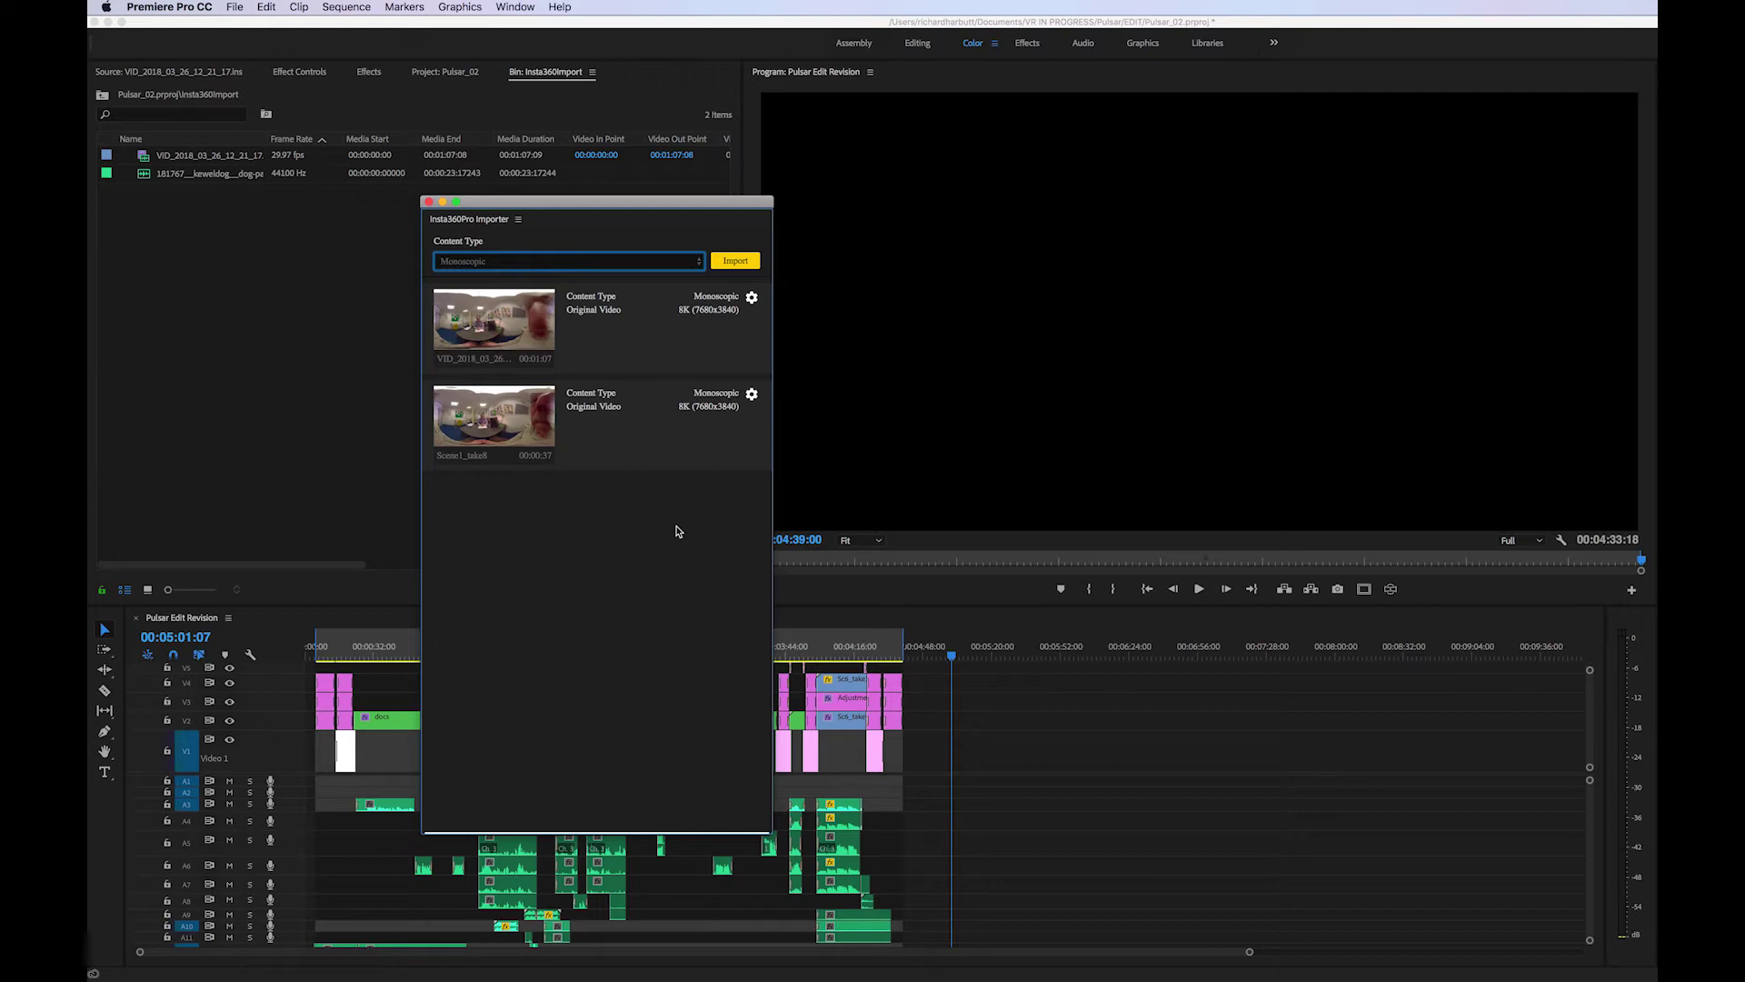
{"action": "left_click", "coordinate": [723, 263]}
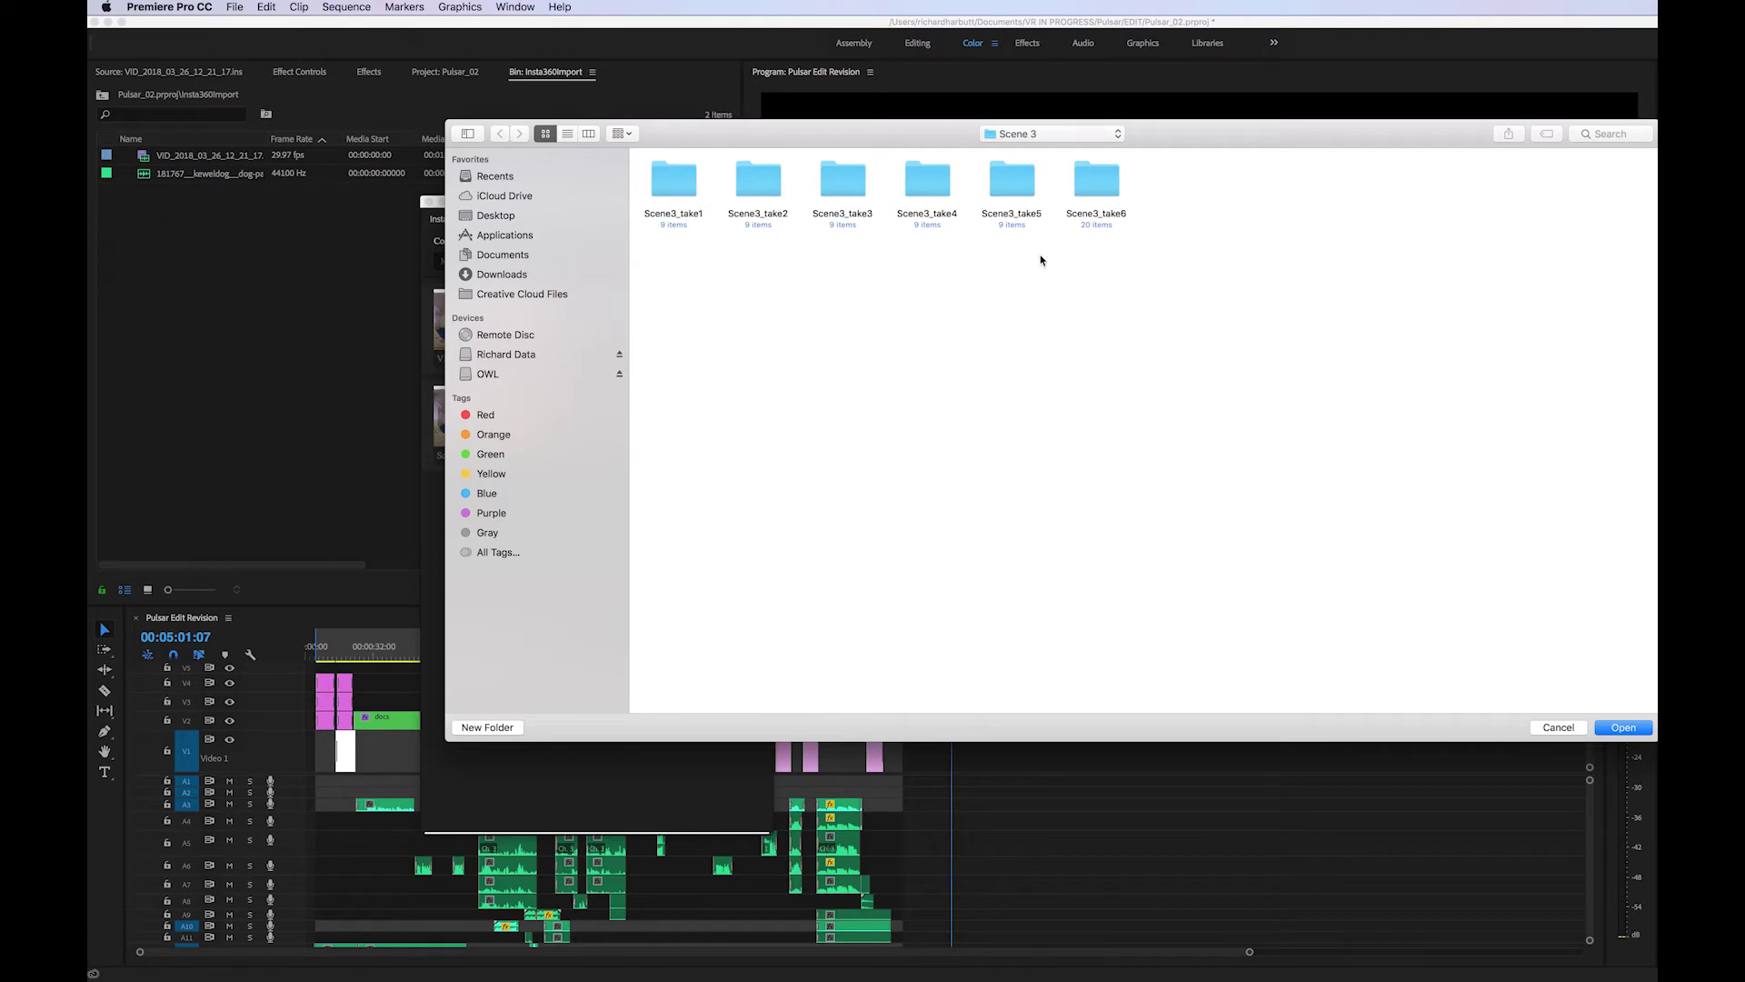
Select the Scene3_take6 folder and import it into the Insta360Import bin
{"action": "left_click", "coordinate": [1096, 178]}
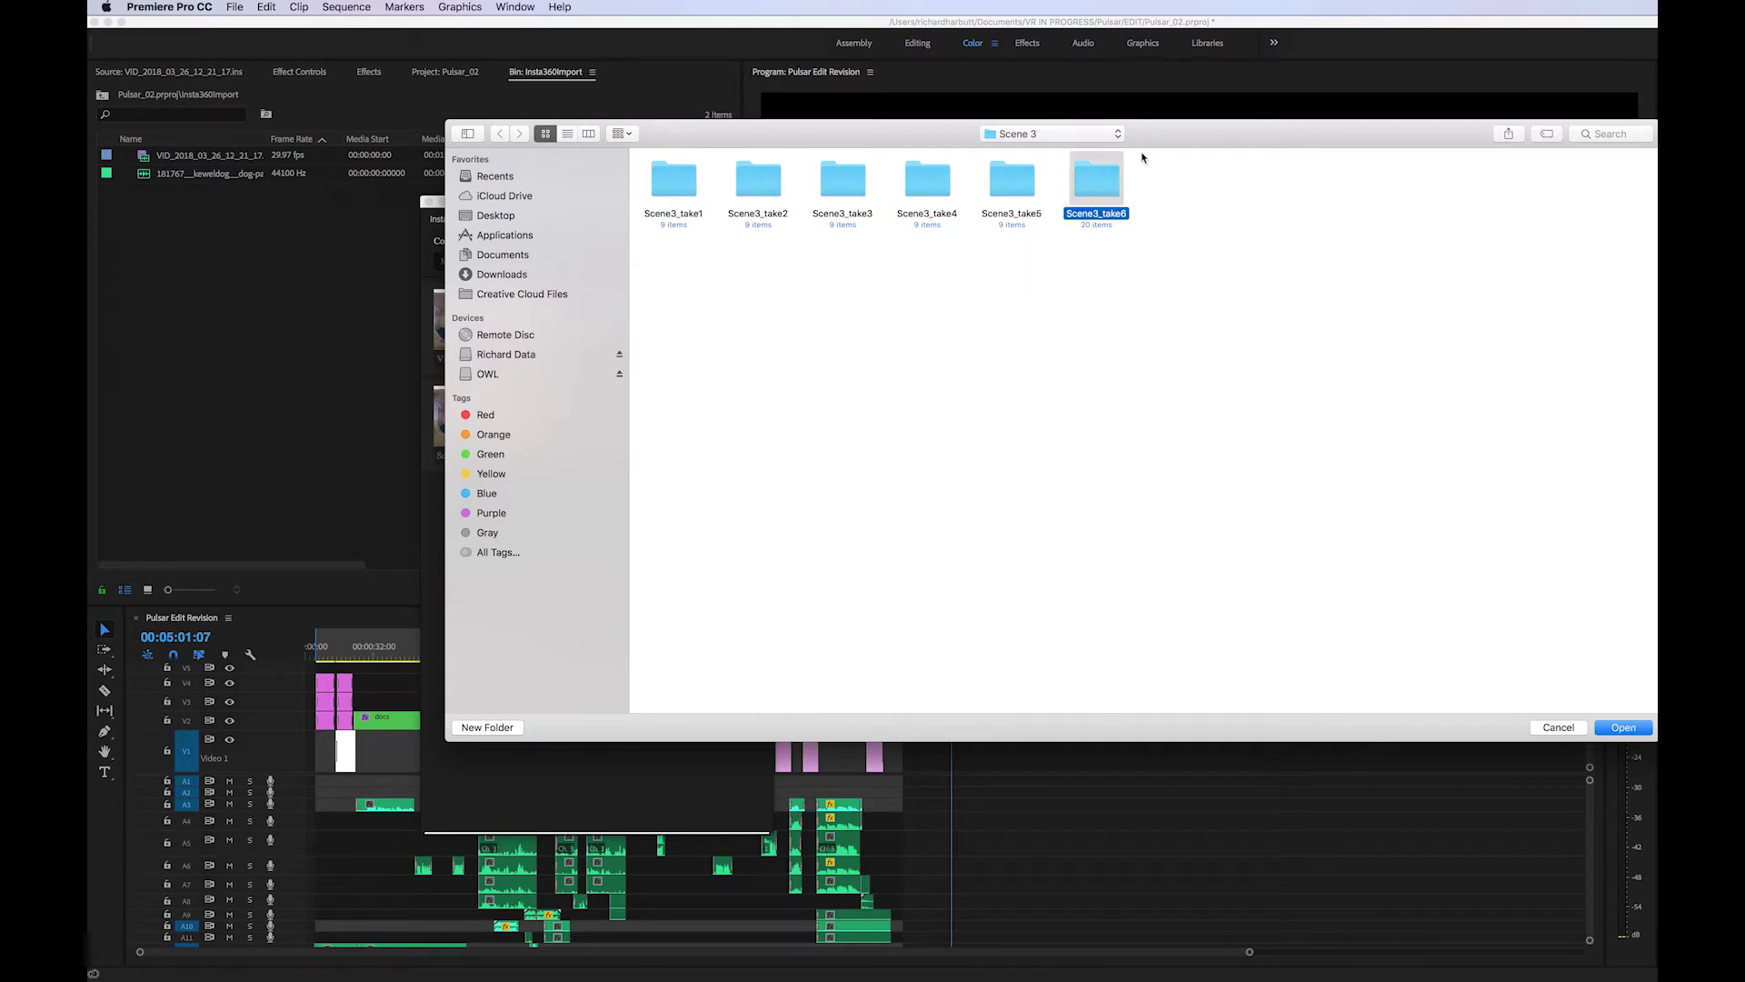
{"action": "double_click", "coordinate": [1109, 189]}
{"action": "left_click", "coordinate": [1117, 194]}
{"action": "left_click", "coordinate": [1647, 733]}
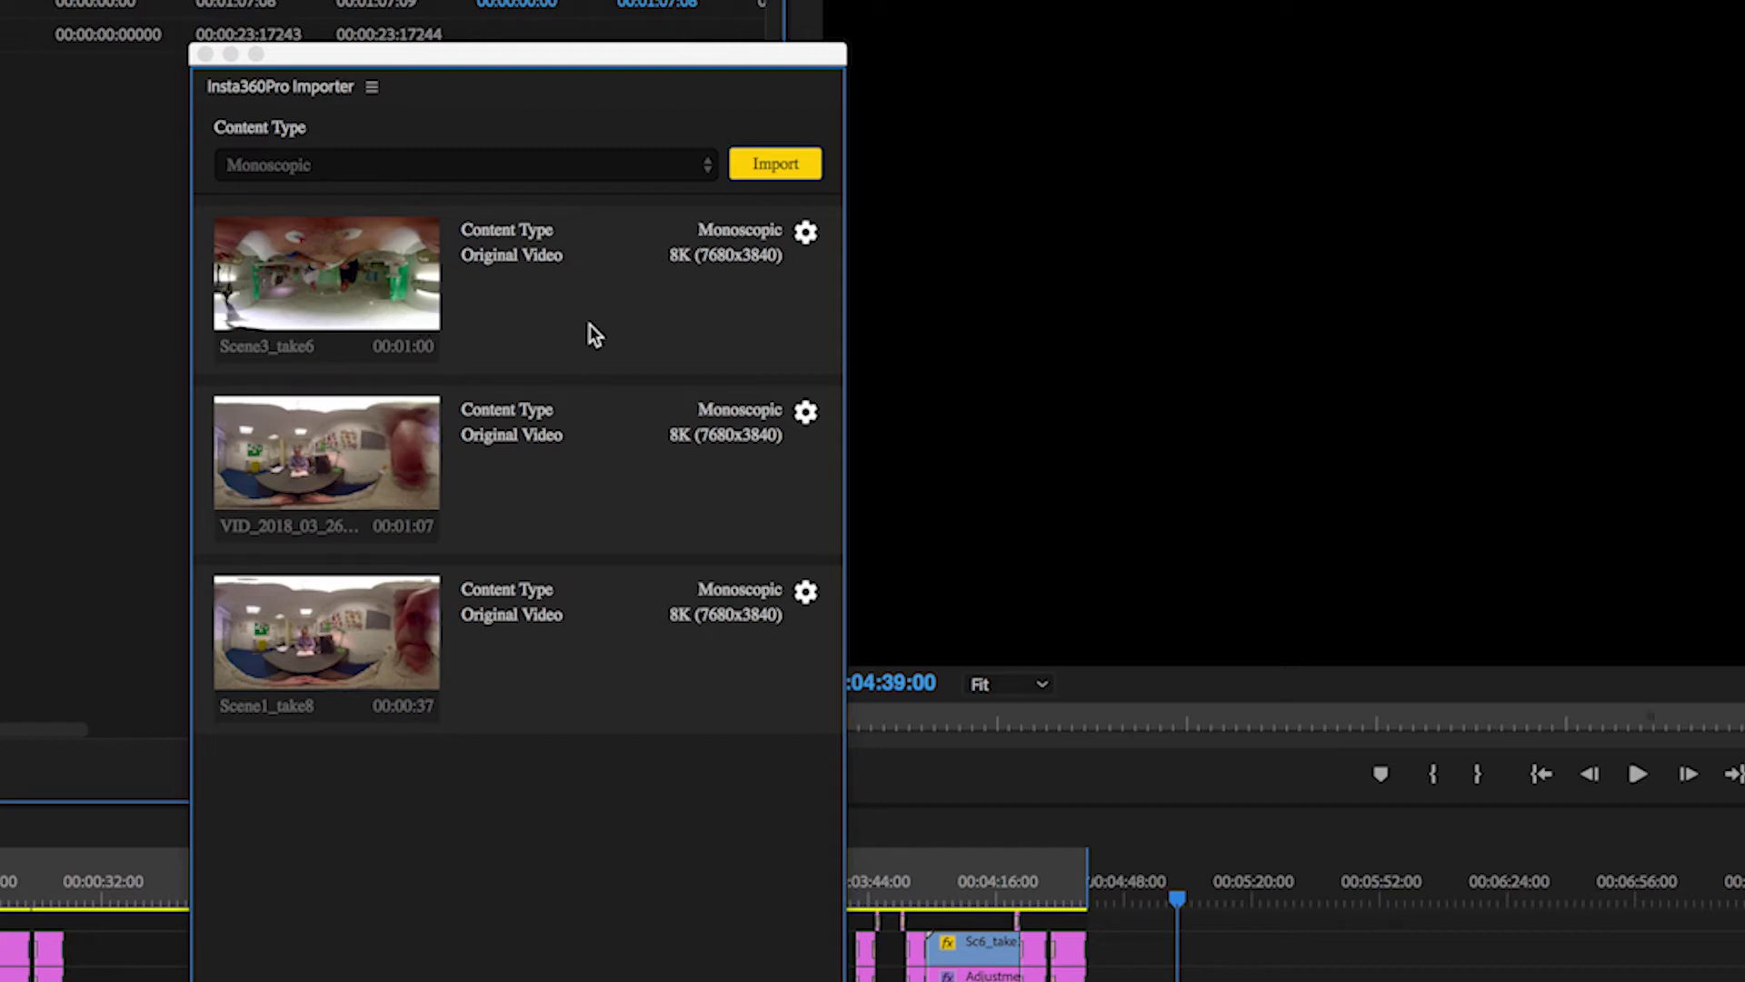
Enable Gyroscopic Stabilization in Scene3_take6's original video settings and save them
{"action": "left_click", "coordinate": [705, 304]}
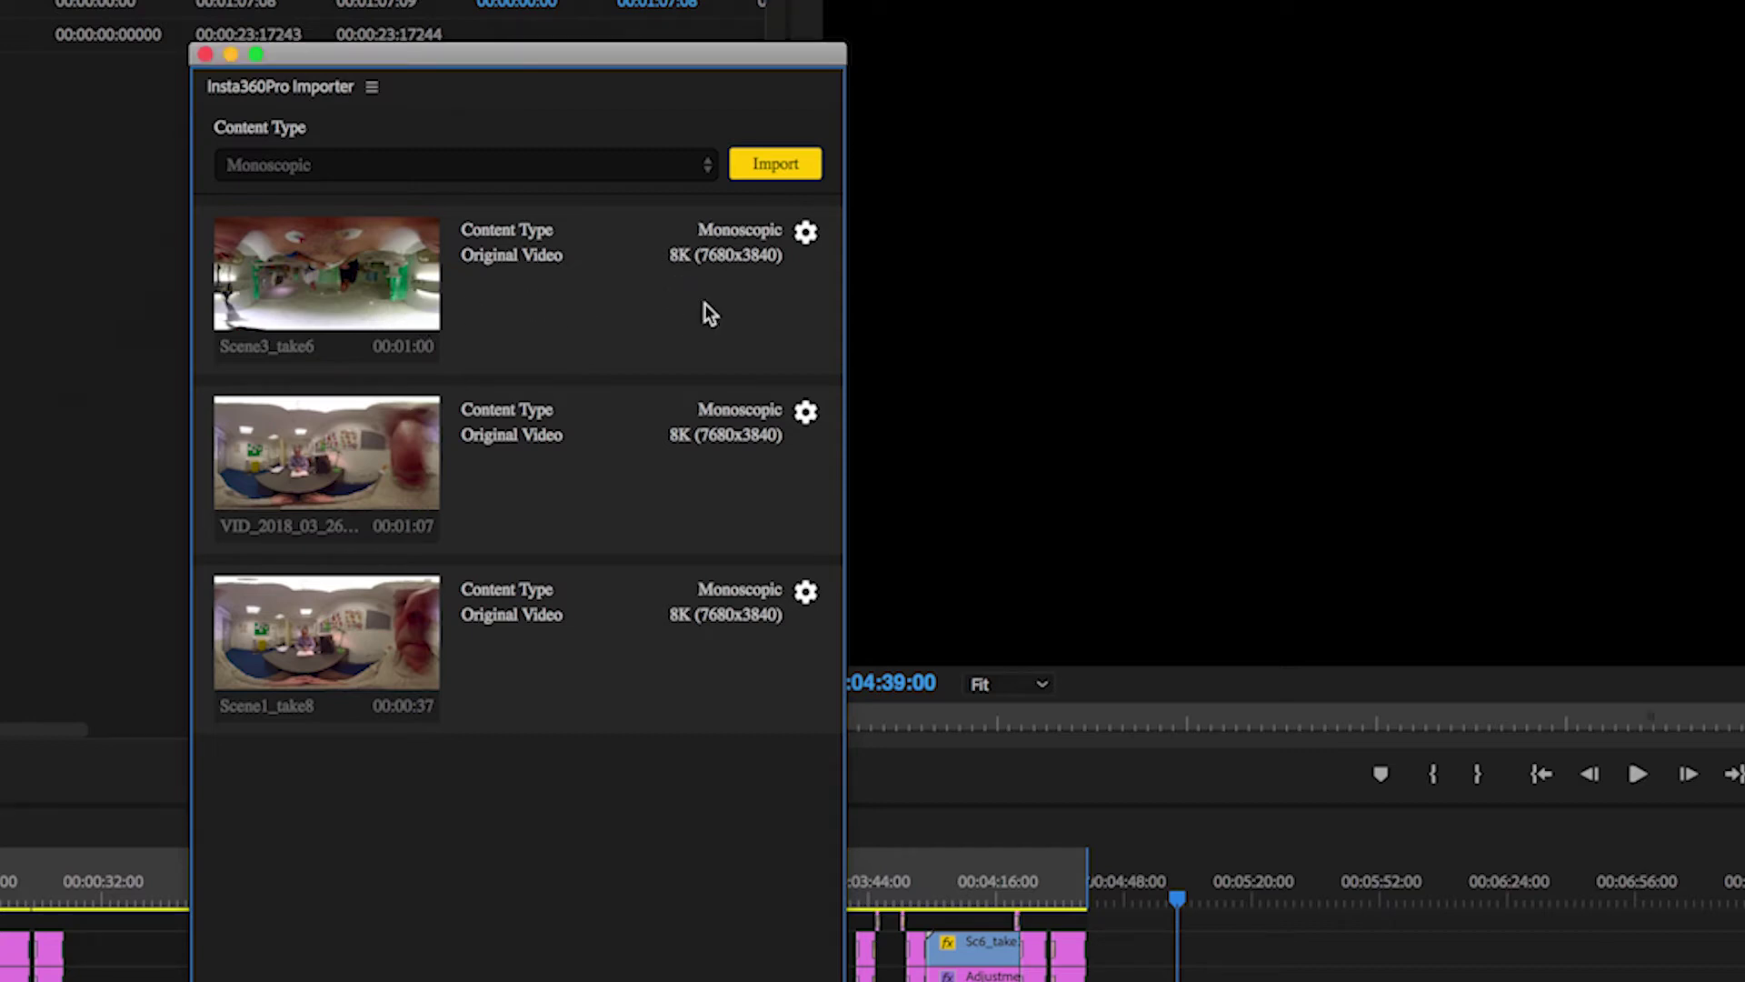
{"action": "left_click", "coordinate": [805, 234]}
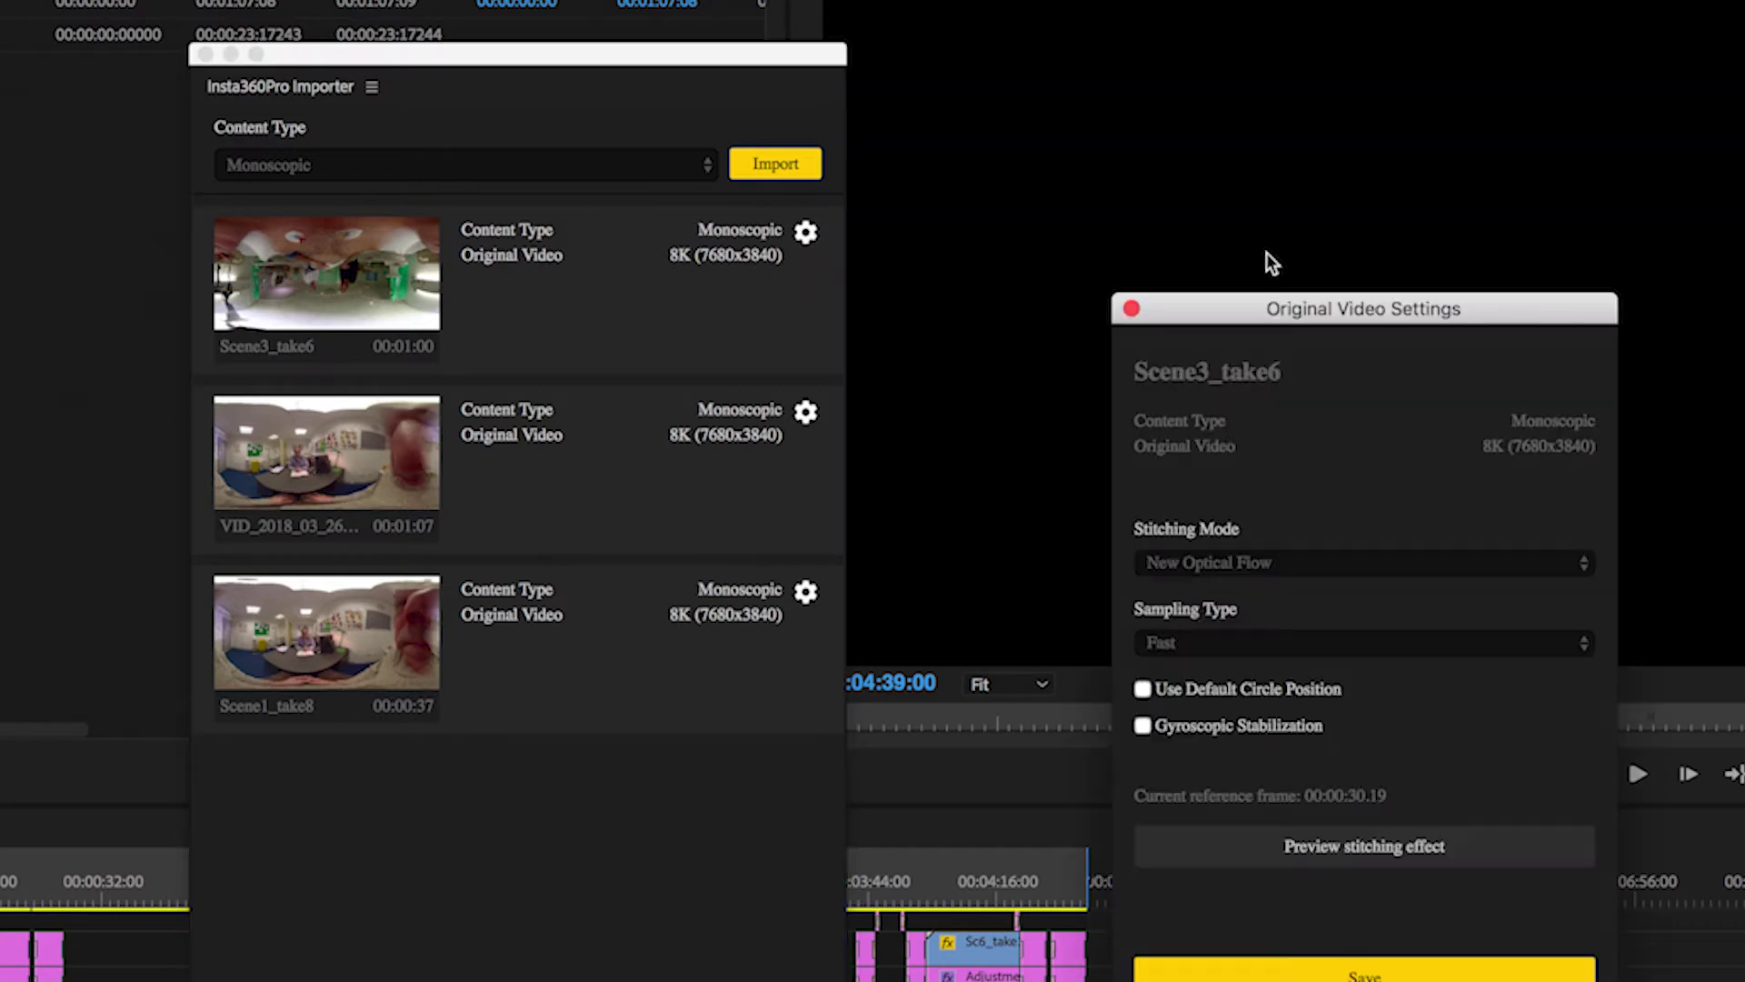
{"action": "left_click_drag", "start_coordinate": [1269, 313], "coordinate": [1223, 259]}
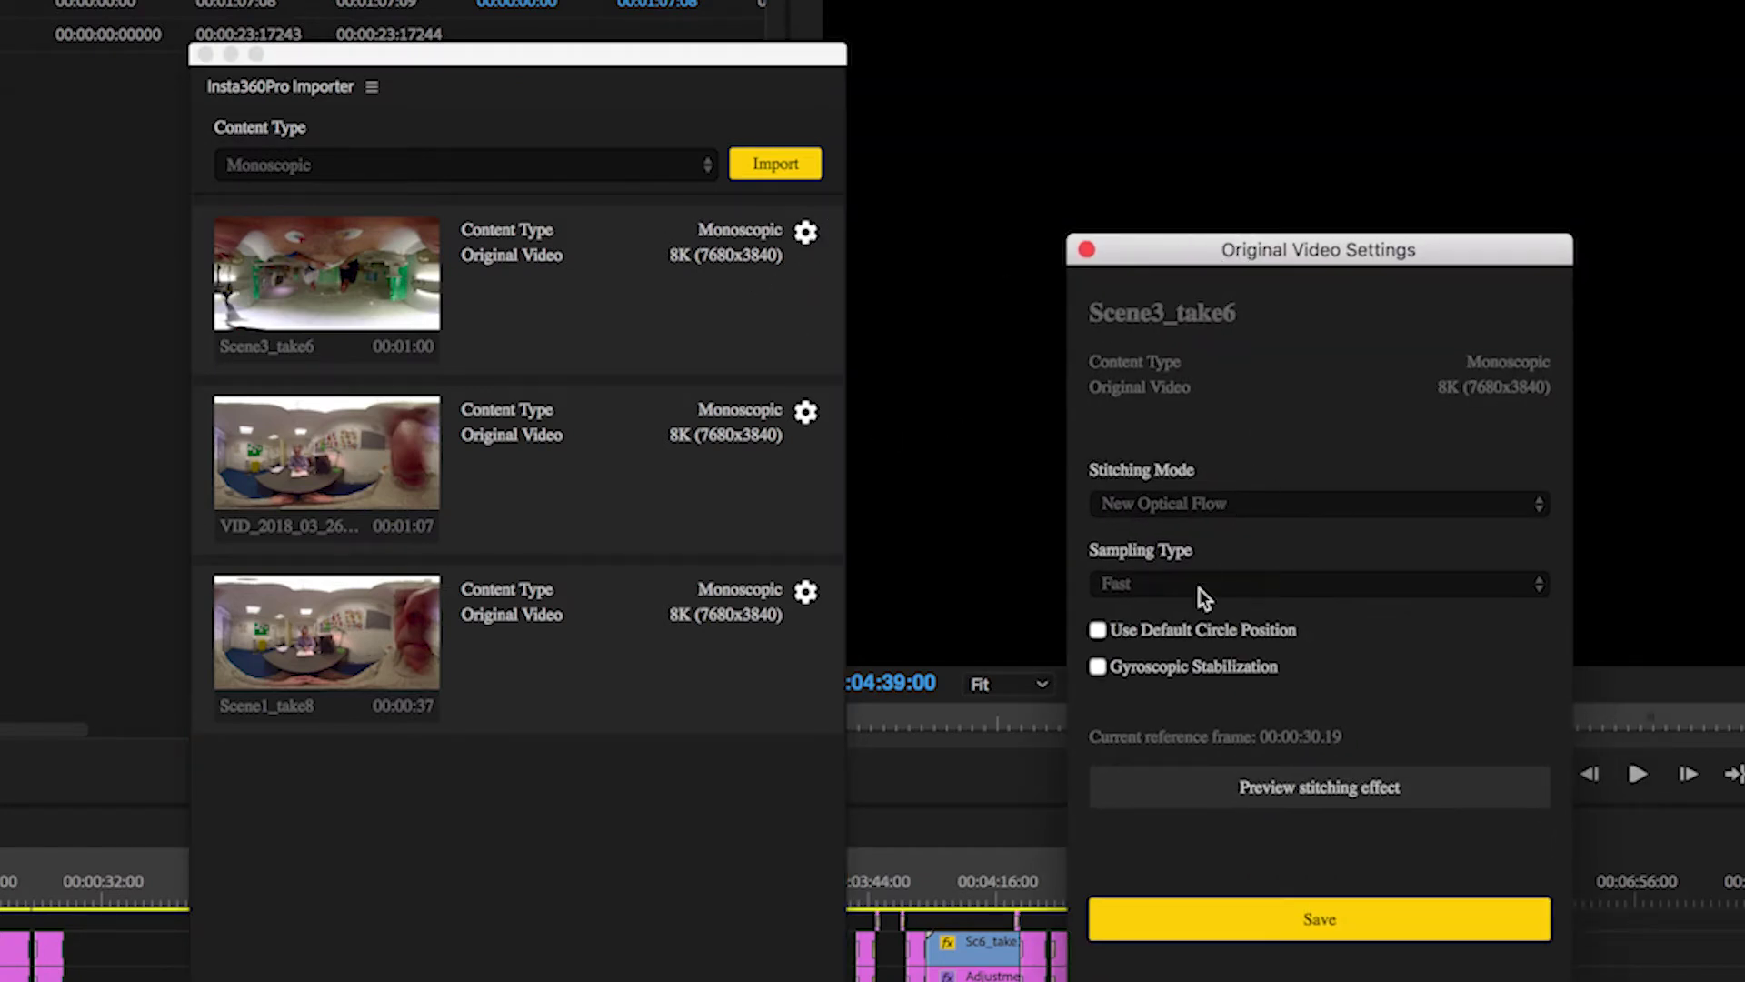
{"action": "left_click", "coordinate": [1100, 670]}
{"action": "left_click", "coordinate": [1378, 929]}
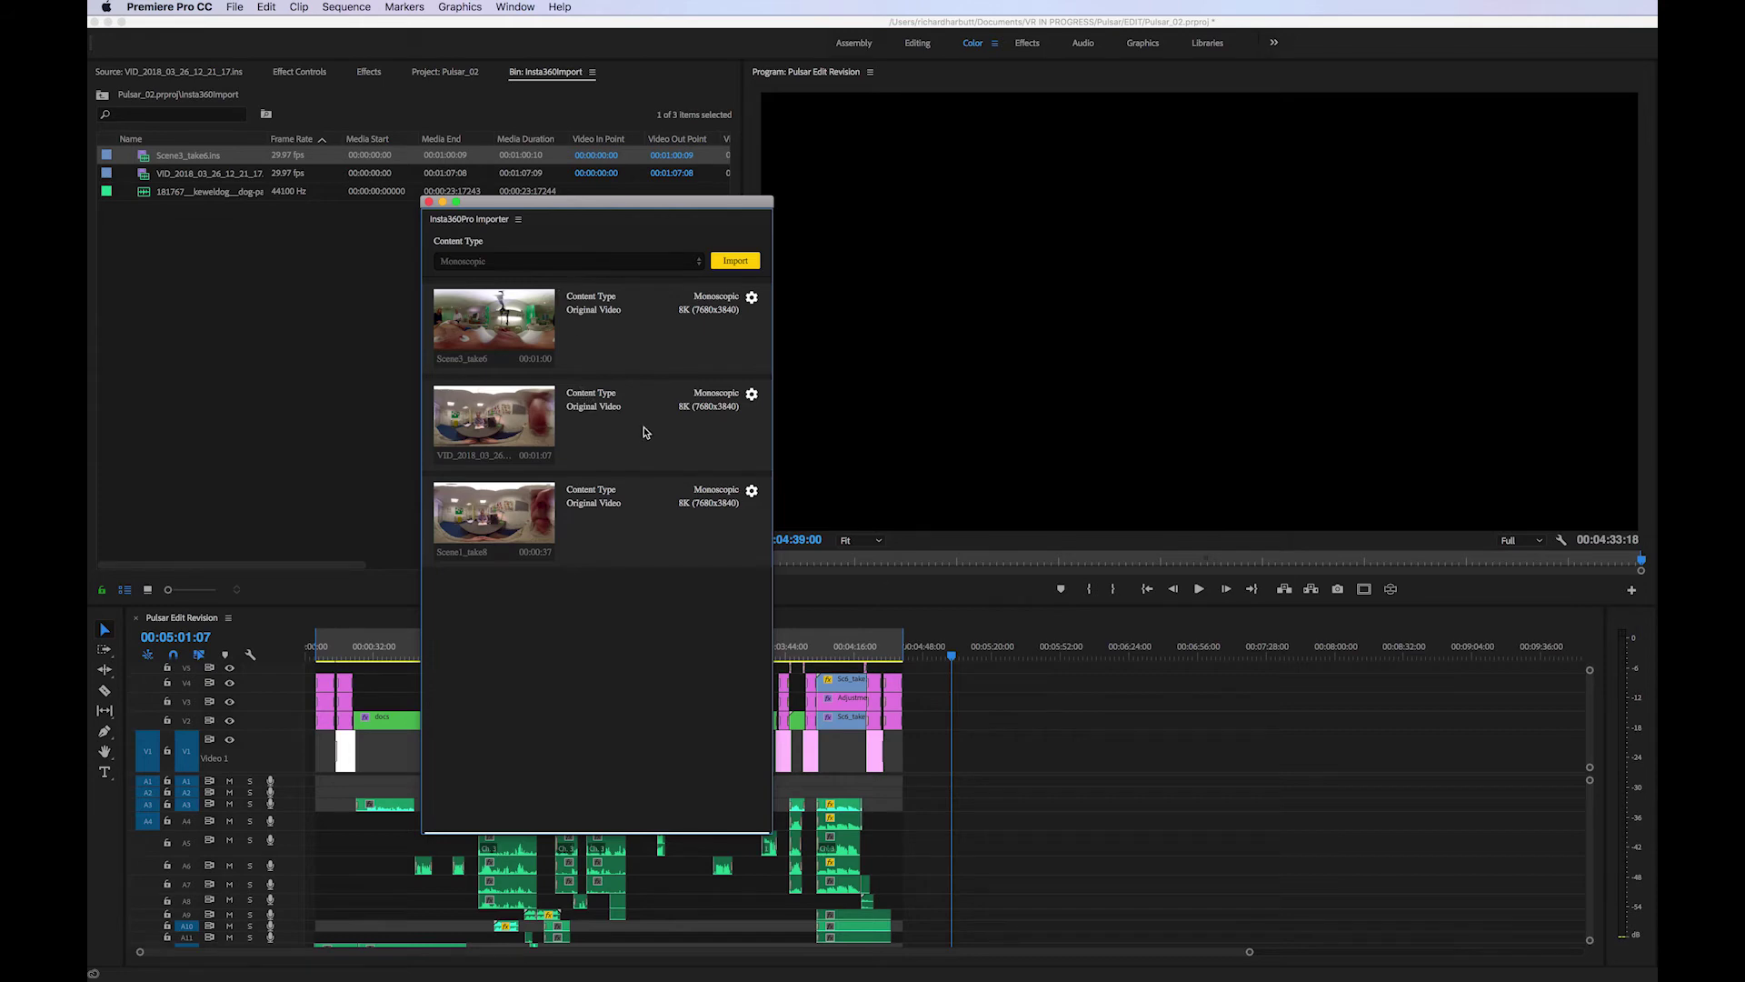
Close the importer and drag Scene3_take6.ins onto the timeline after the sequence end
{"action": "left_click", "coordinate": [428, 201]}
{"action": "left_click", "coordinate": [526, 263]}
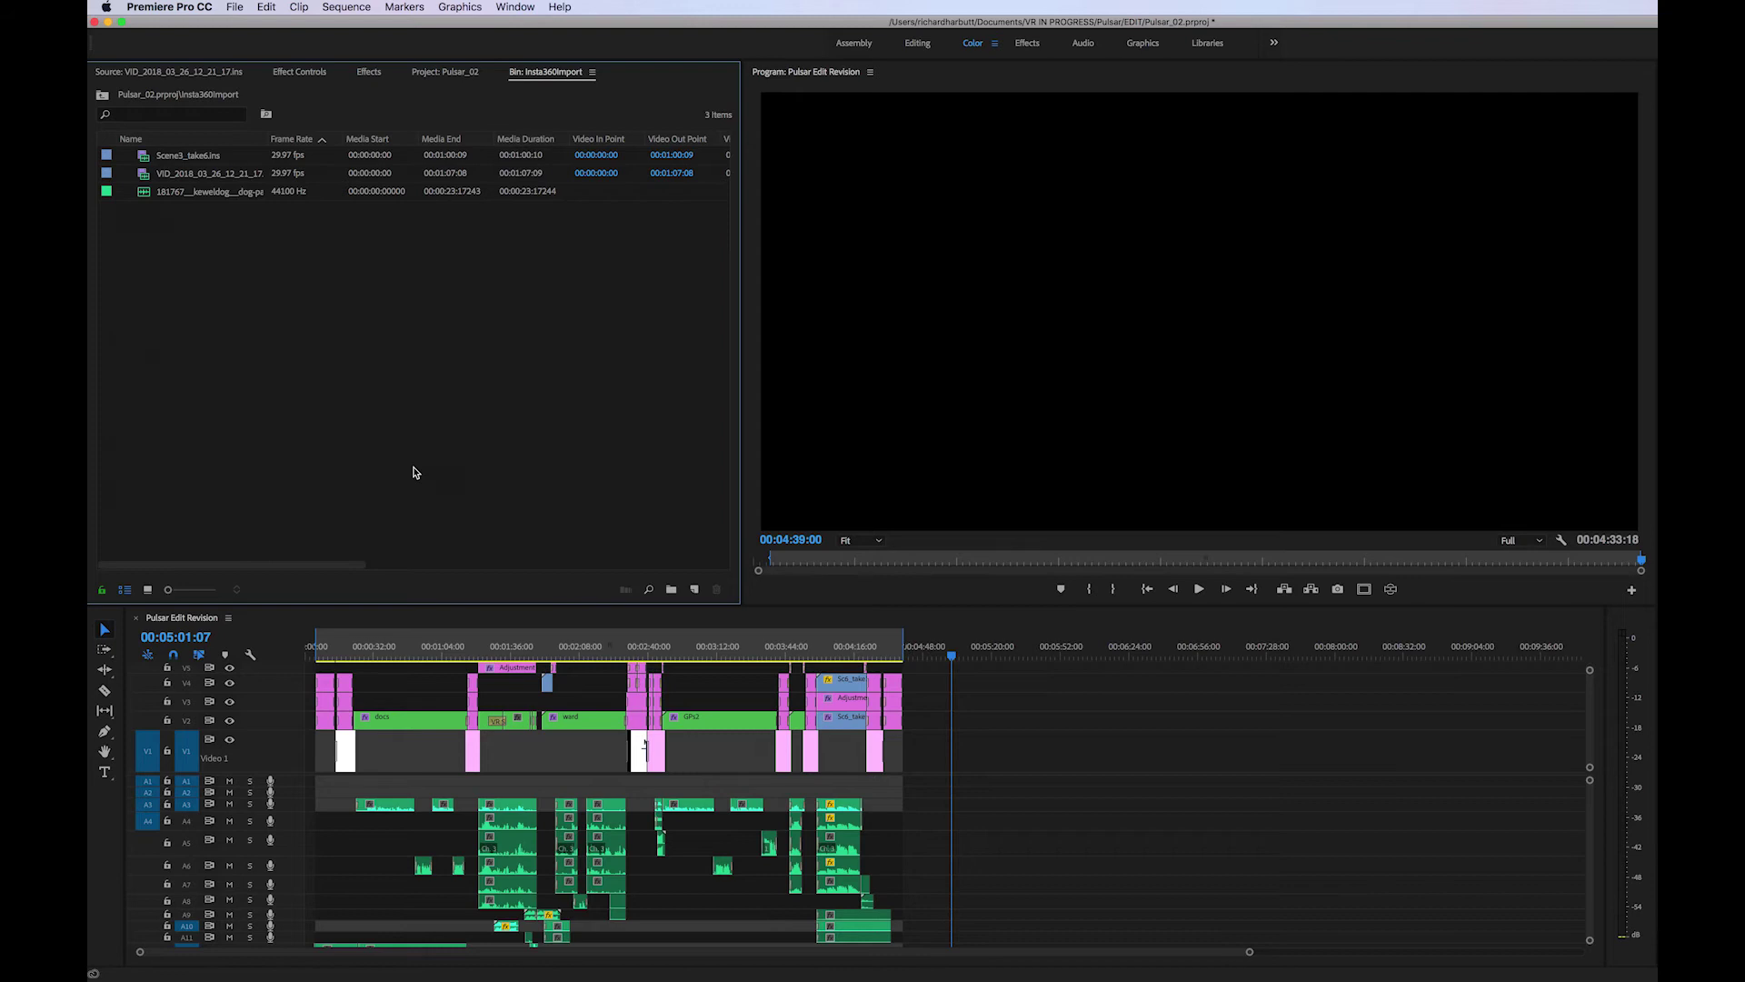
{"action": "left_click", "coordinate": [160, 158]}
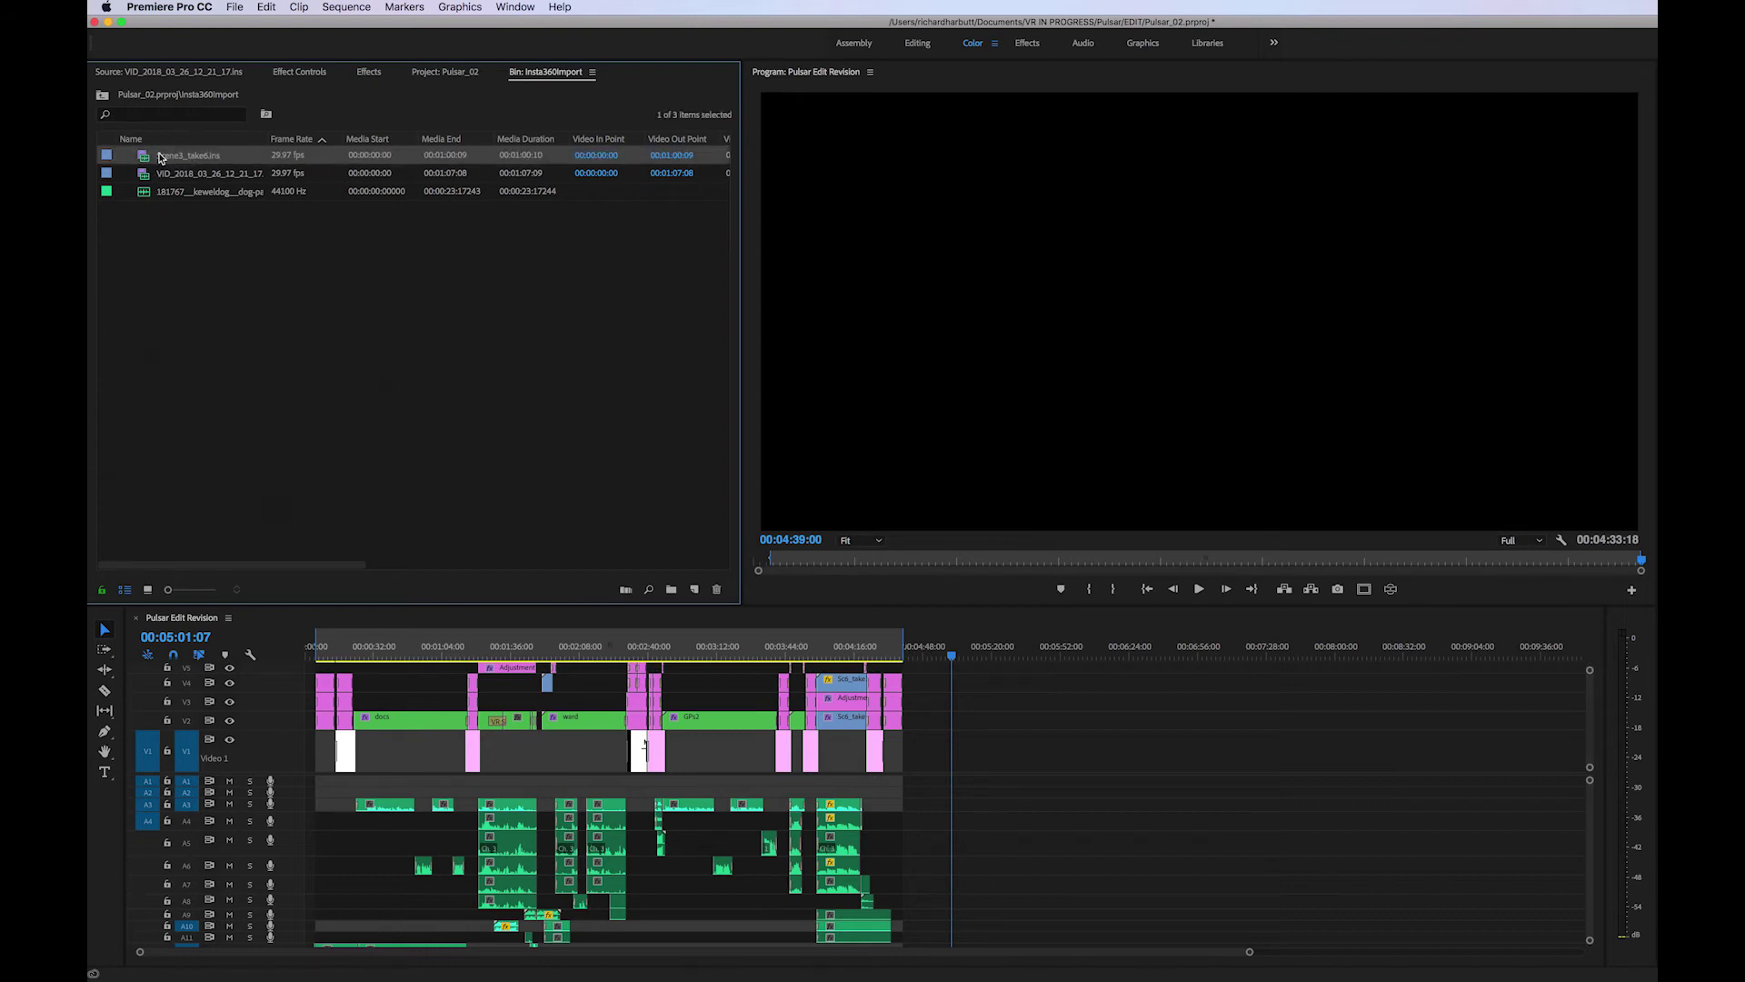
{"action": "left_click_drag", "start_coordinate": [162, 160], "coordinate": [971, 779]}
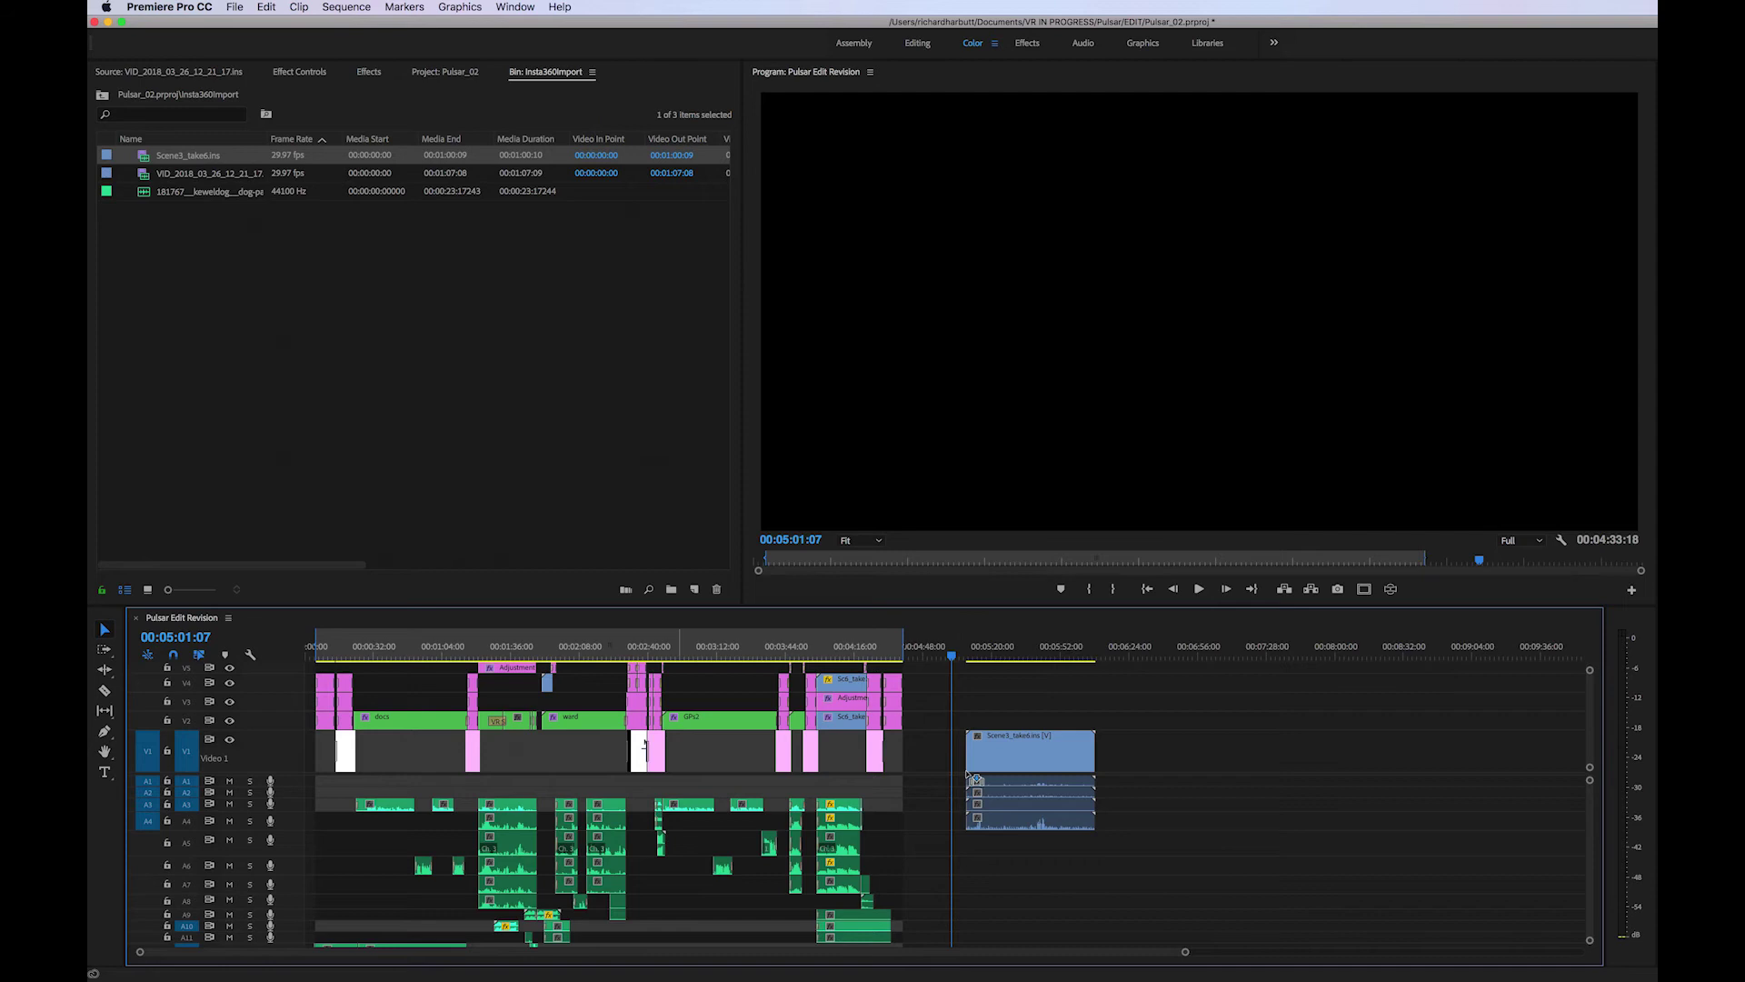
{"action": "left_click", "coordinate": [982, 648]}
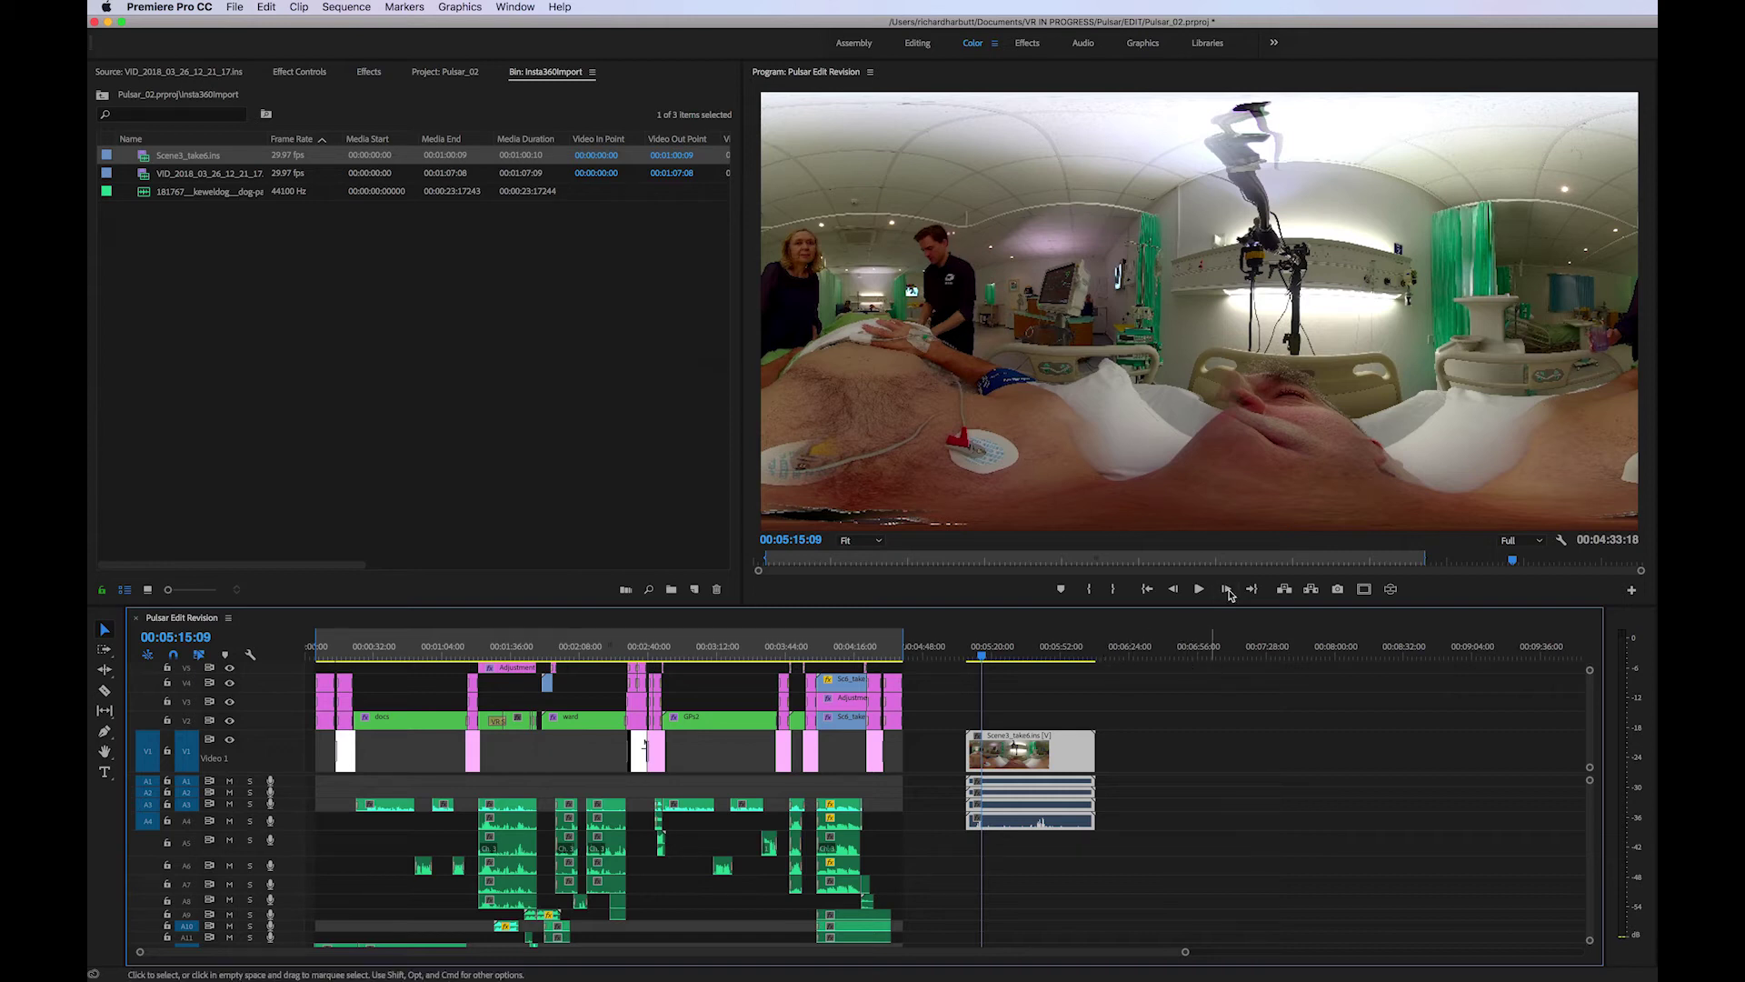
Scrub the playhead forward through Scene3_take6 to 00:05:28:06
{"action": "left_click_drag", "start_coordinate": [1000, 653], "coordinate": [1005, 656]}
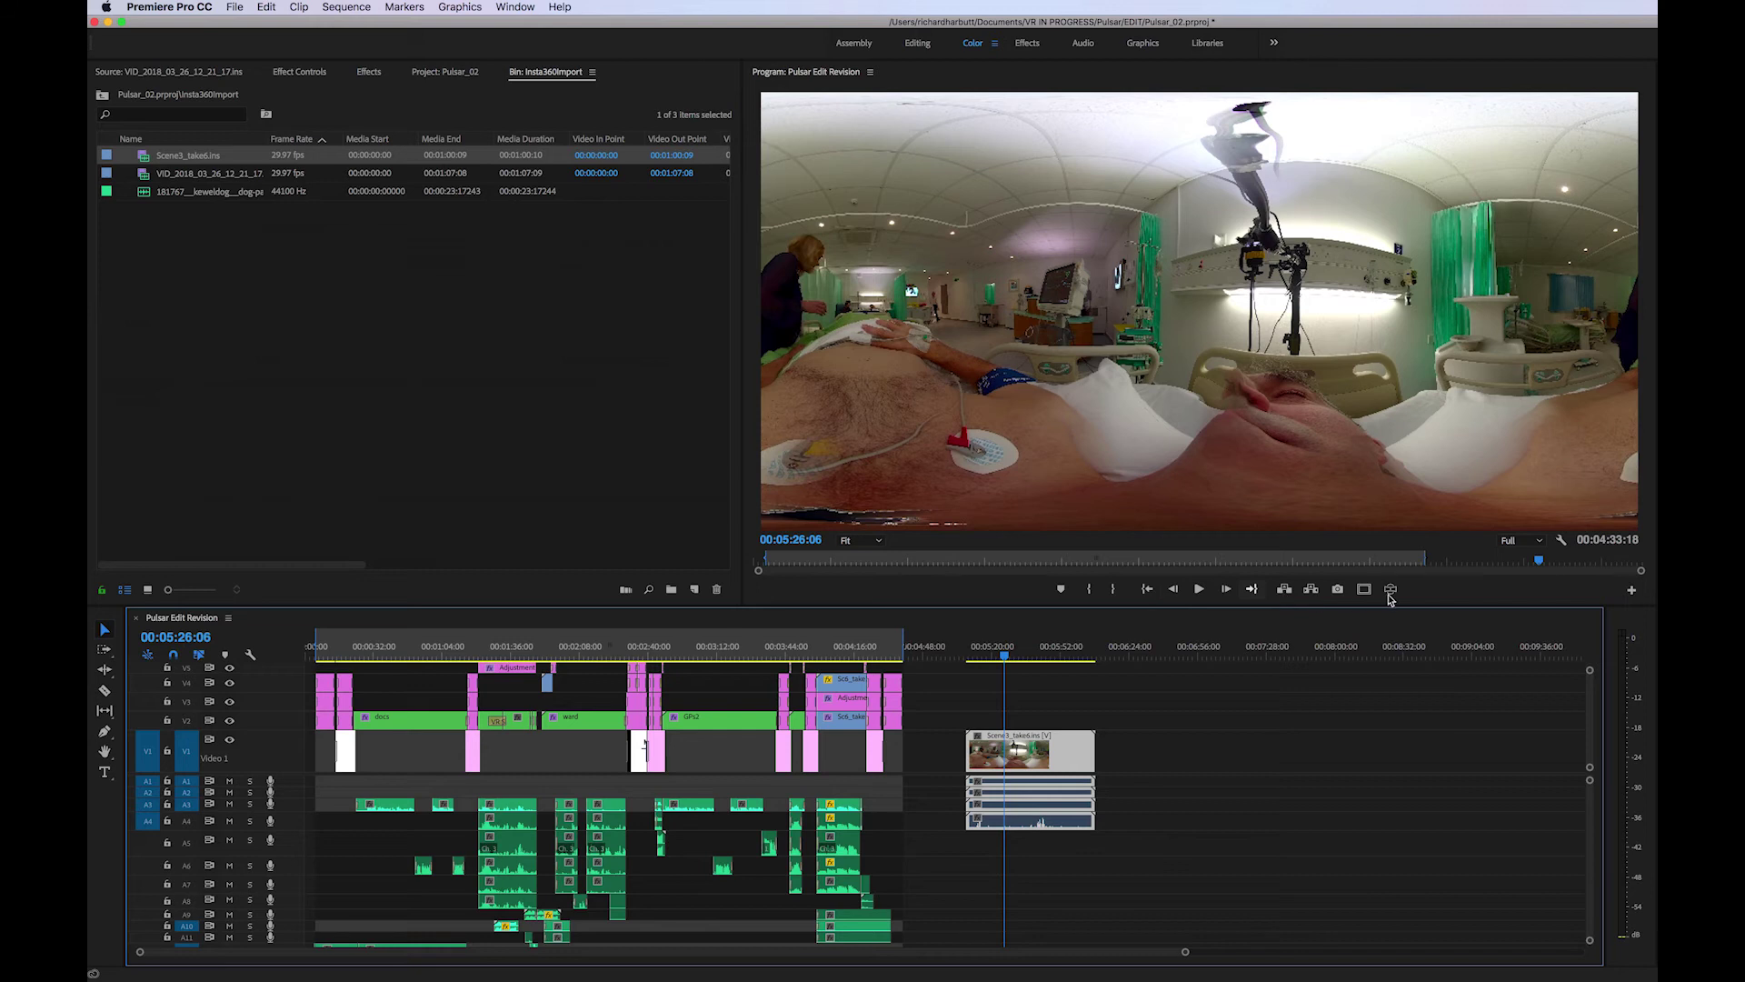
Drag Toggle Proxies from the Button Editor onto the Program monitor's transport bar
{"action": "left_click", "coordinate": [1631, 589]}
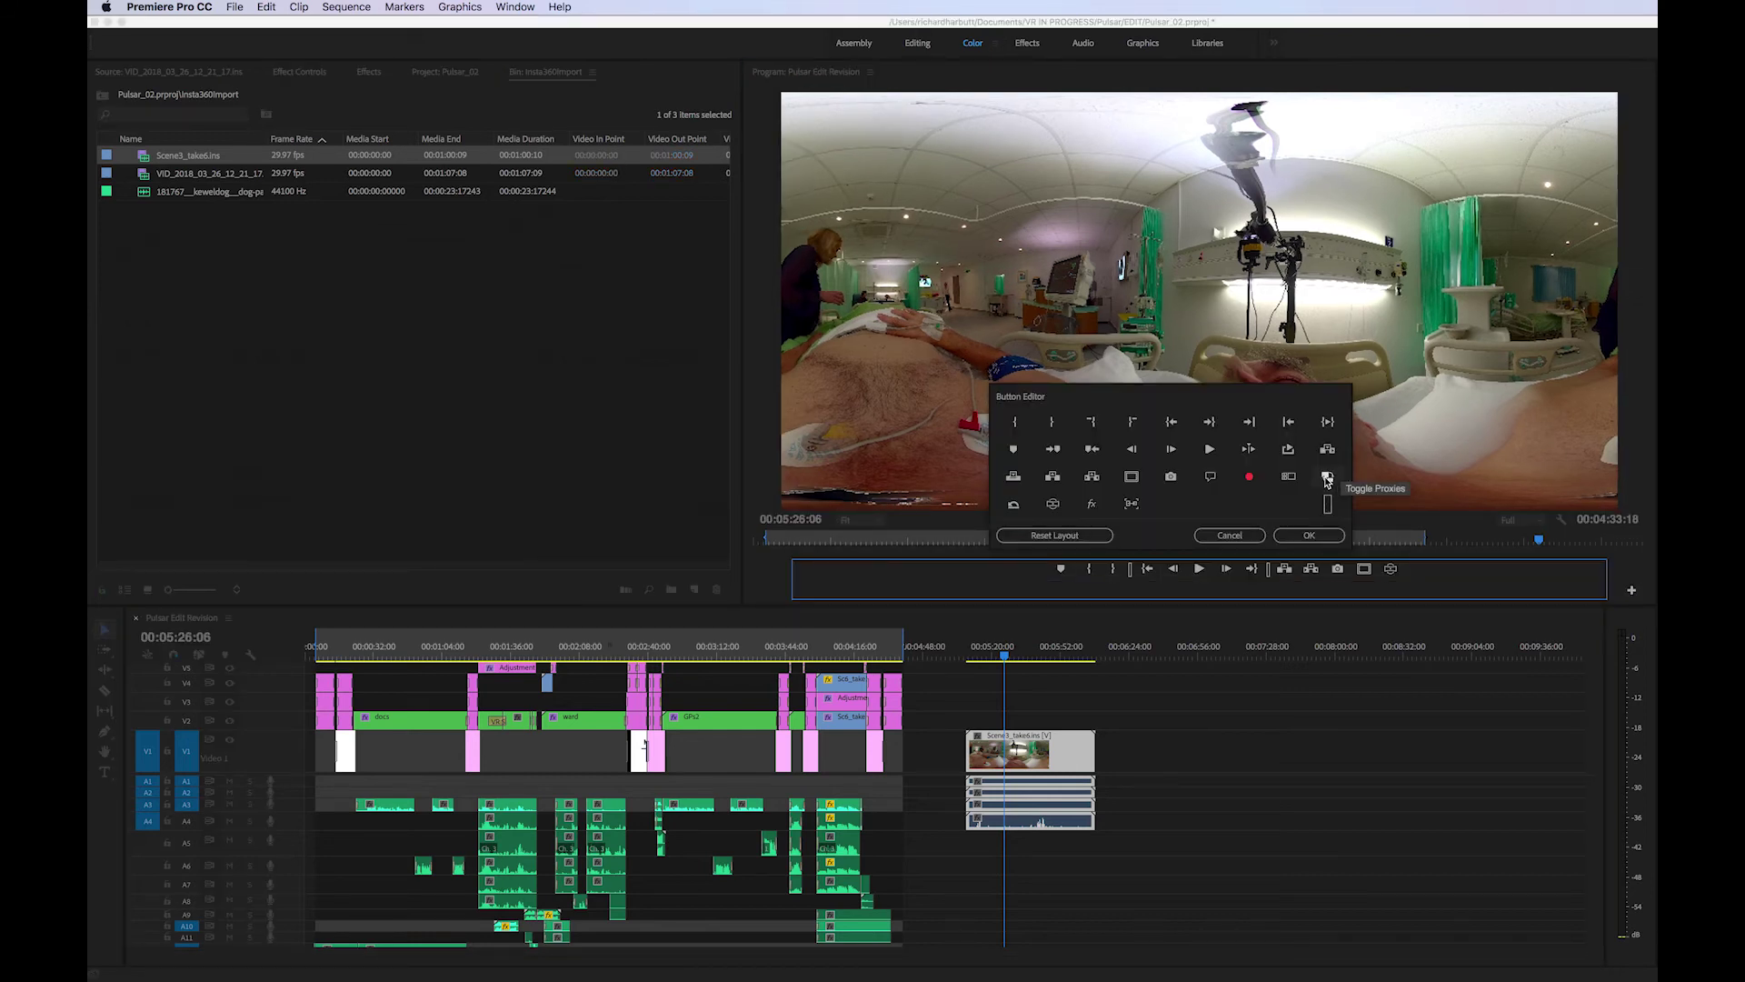
{"action": "left_click_drag", "start_coordinate": [1329, 479], "coordinate": [1390, 570]}
{"action": "key", "text": "Return"}
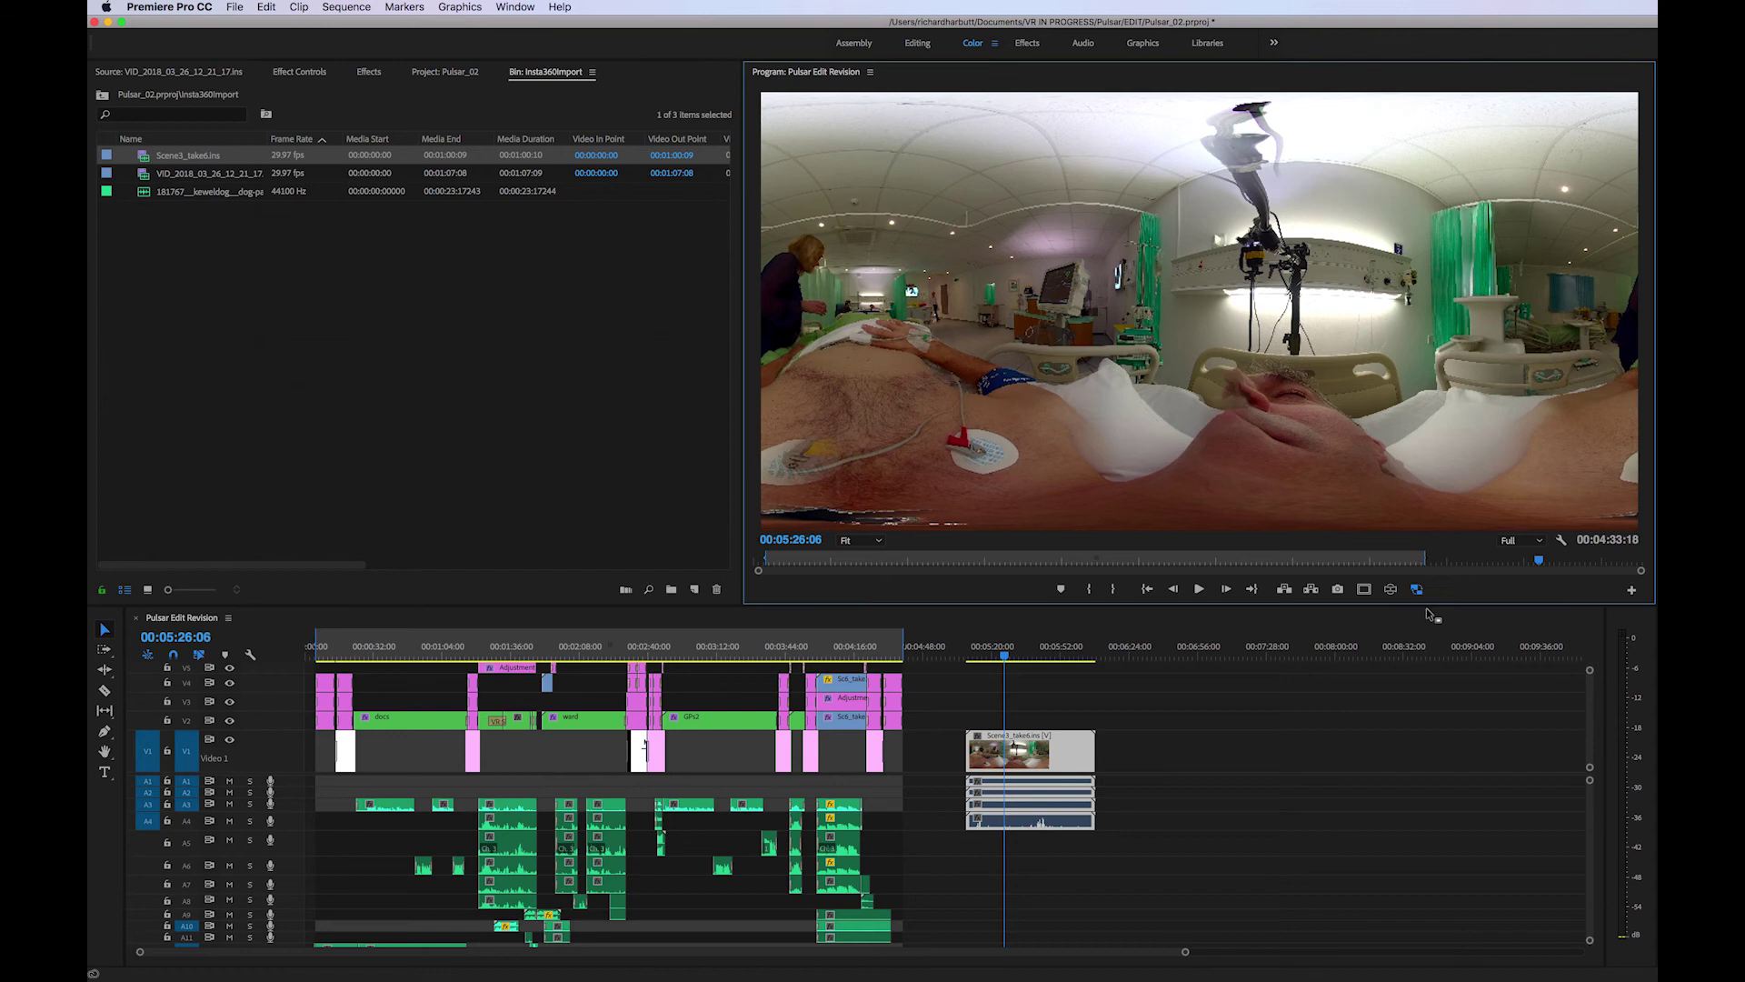
Toggle proxies off and on, play the clip from 00:05:37:03, then return to 00:05:33:18
{"action": "left_click", "coordinate": [1416, 588]}
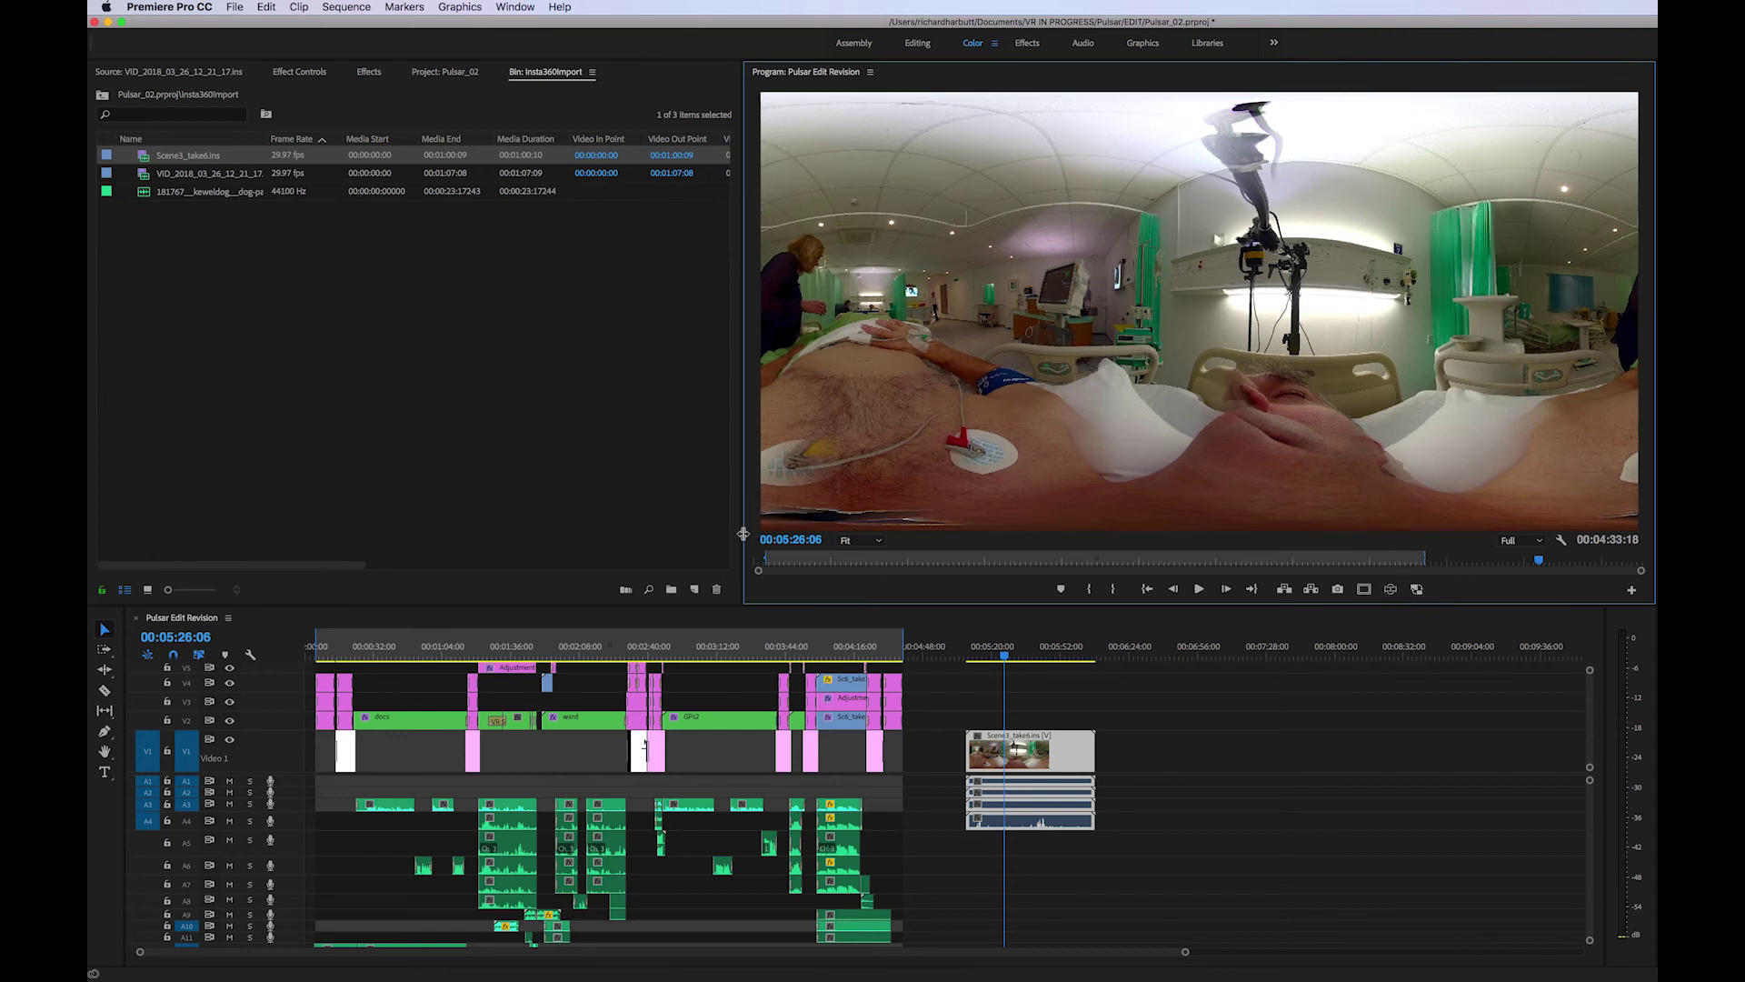
{"action": "left_click", "coordinate": [1417, 588]}
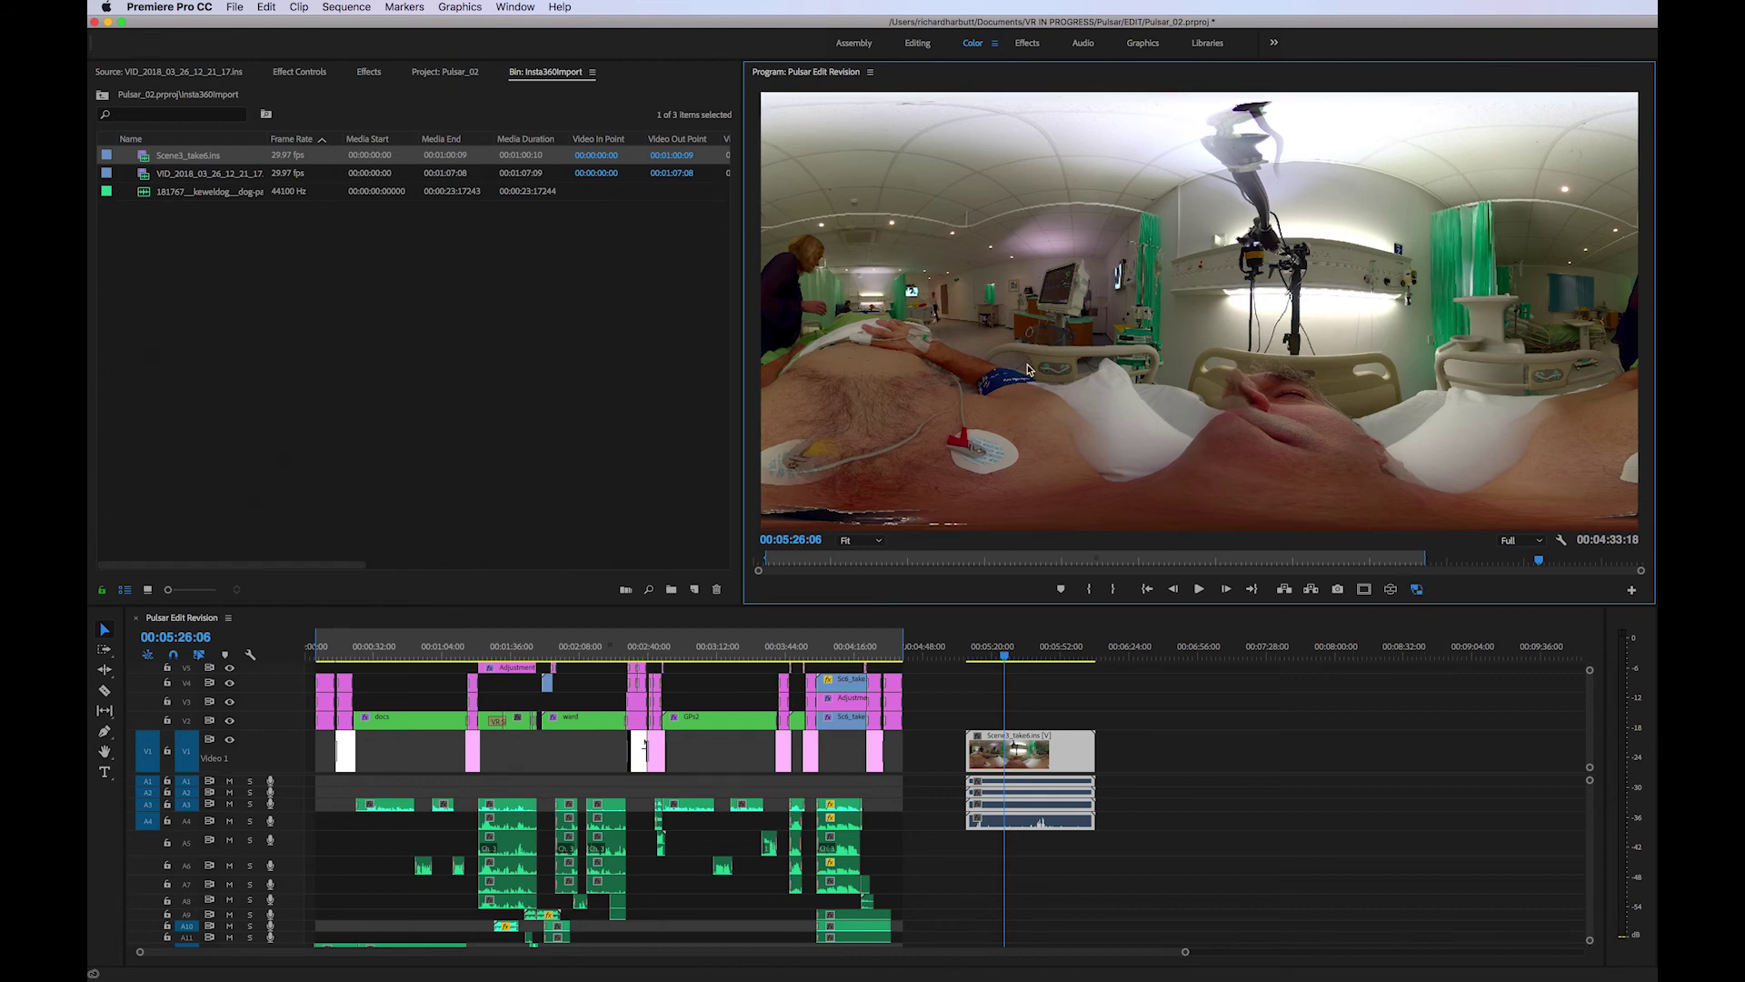
{"action": "left_click", "coordinate": [1004, 656]}
{"action": "left_click_drag", "start_coordinate": [1004, 657], "coordinate": [1028, 666]}
{"action": "key", "text": "space"}
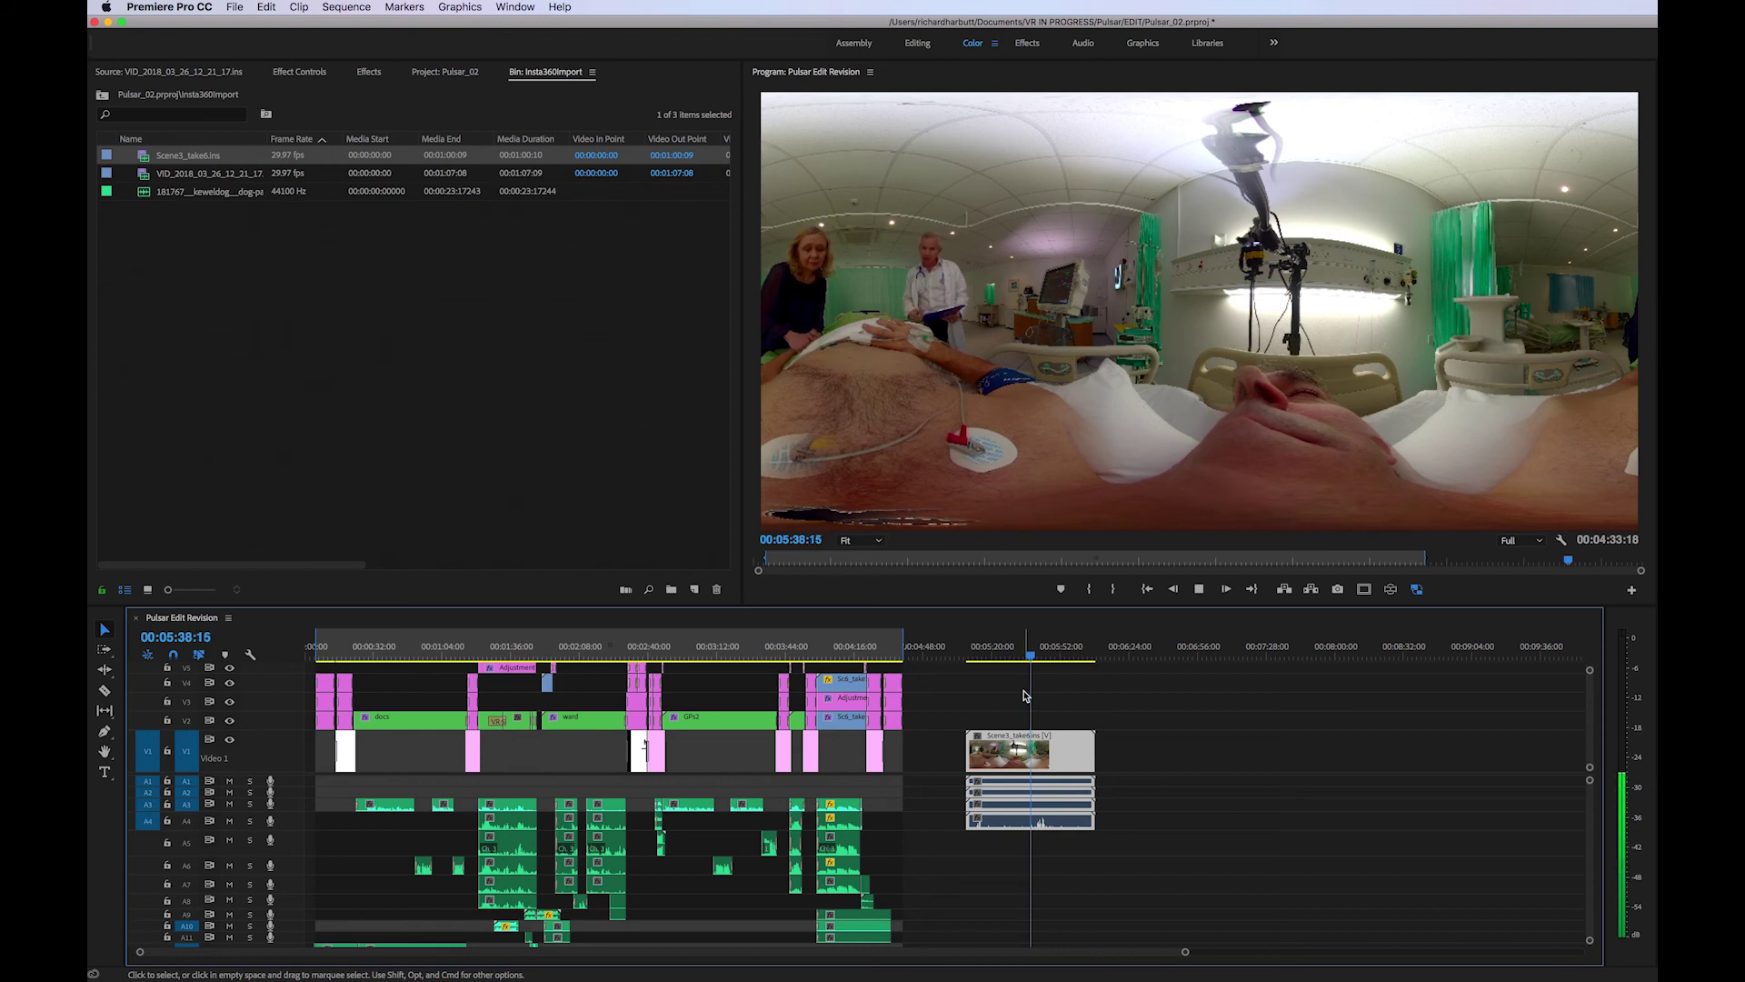
{"action": "key", "text": "space"}
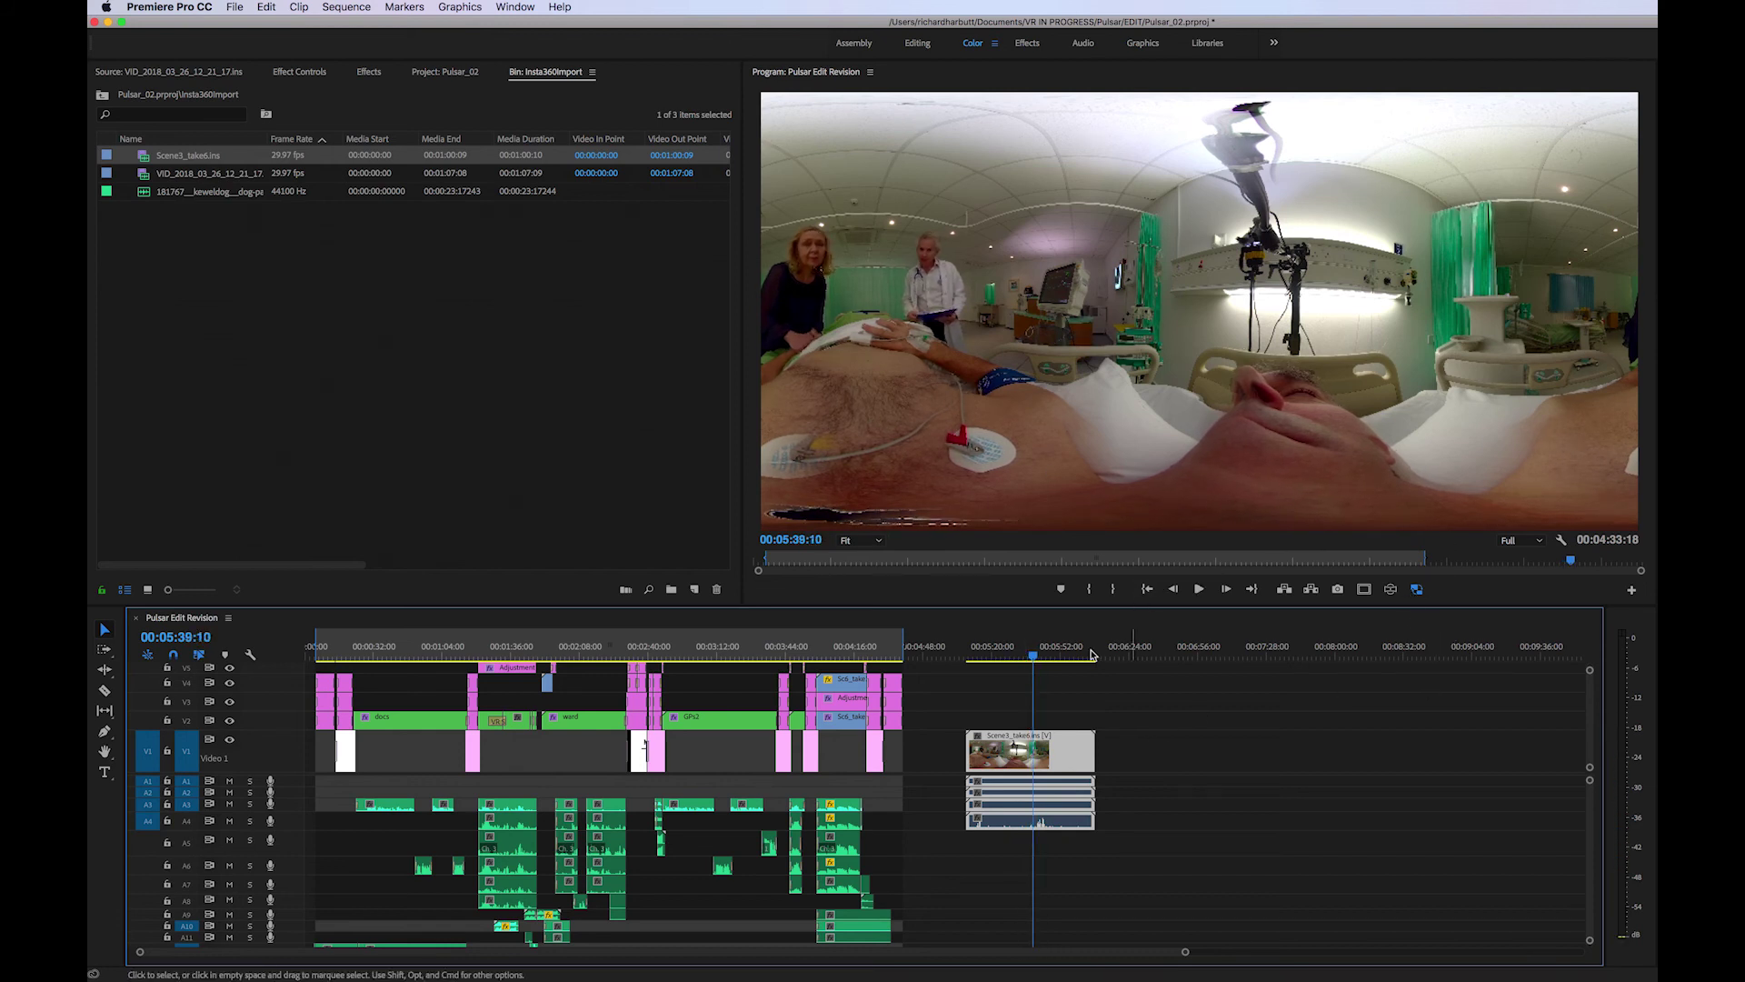
{"action": "left_click", "coordinate": [1022, 653]}
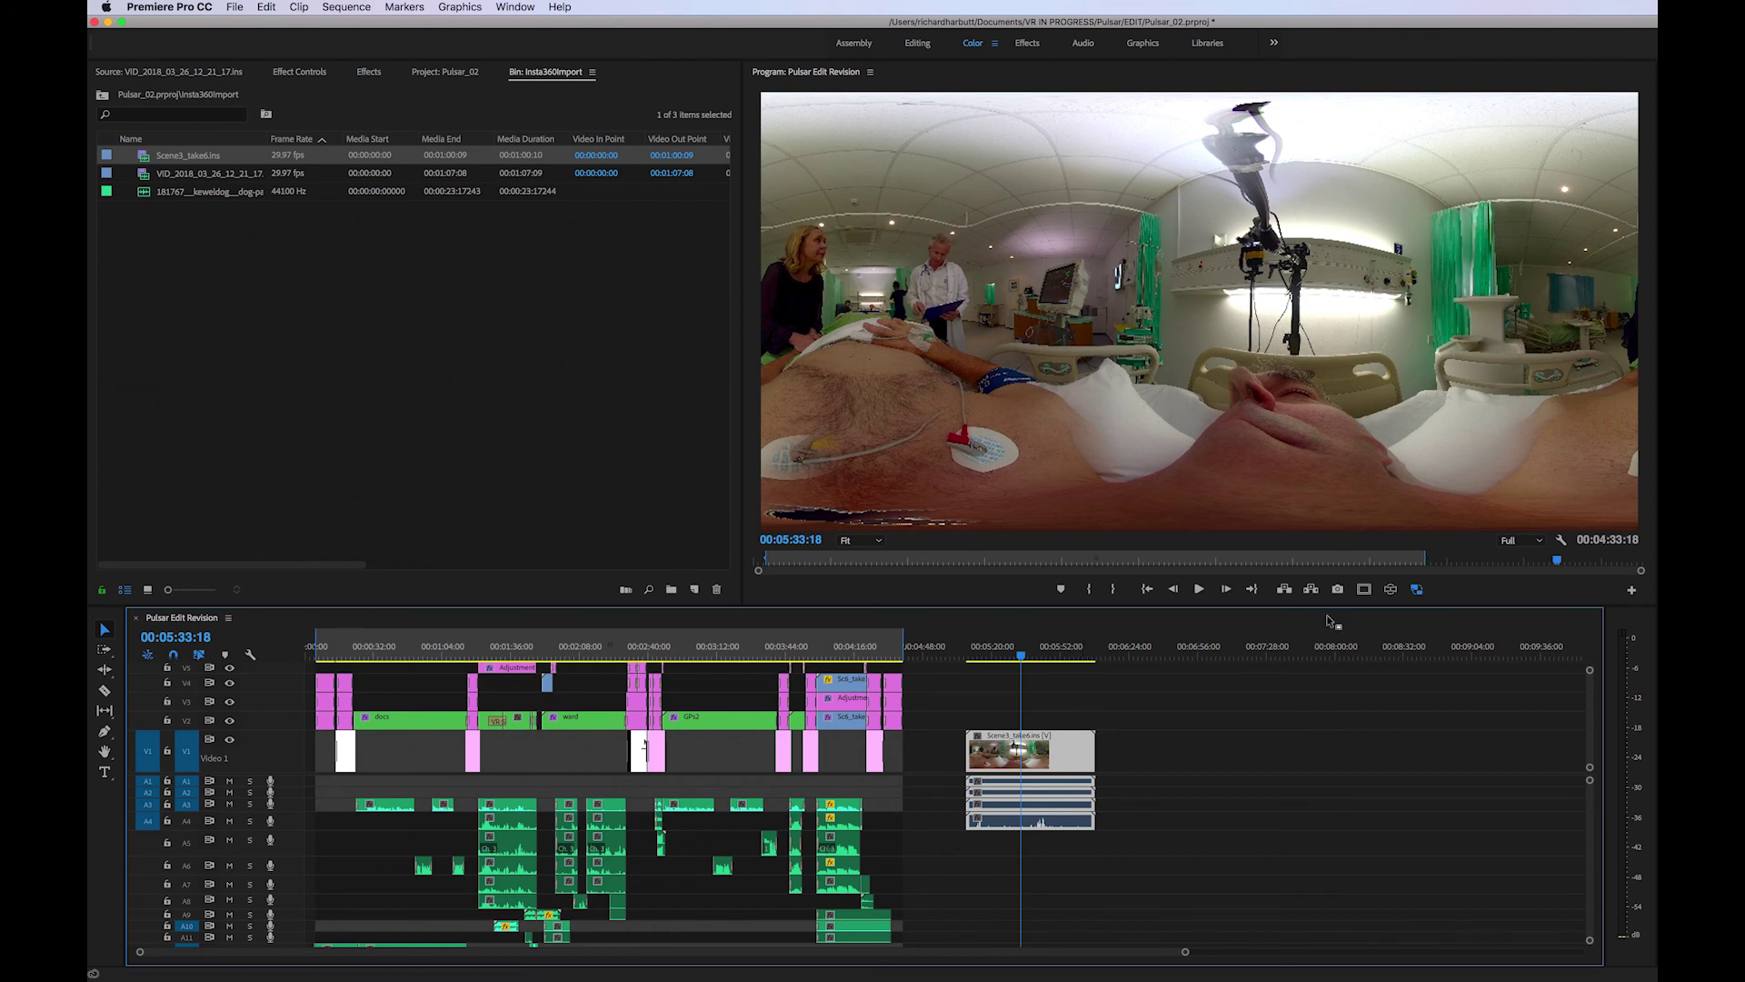
Move the playhead back to 00:05:18:24 near Scene3_take6's start
{"action": "left_click", "coordinate": [990, 656]}
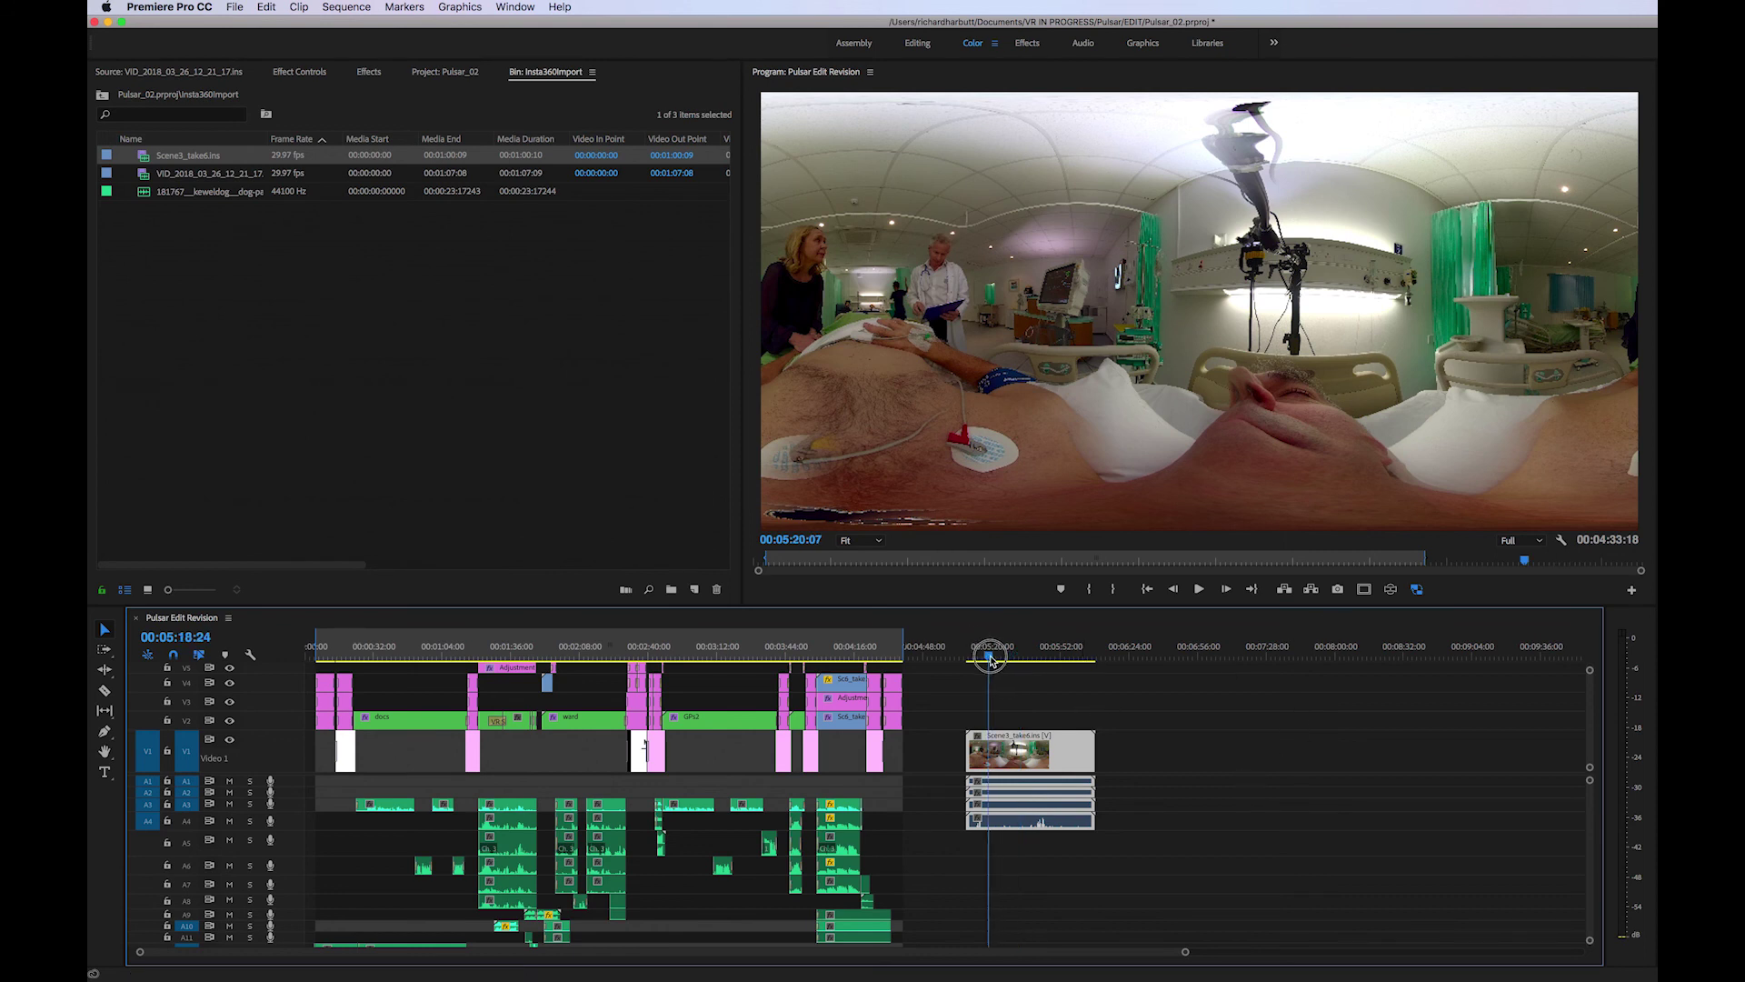